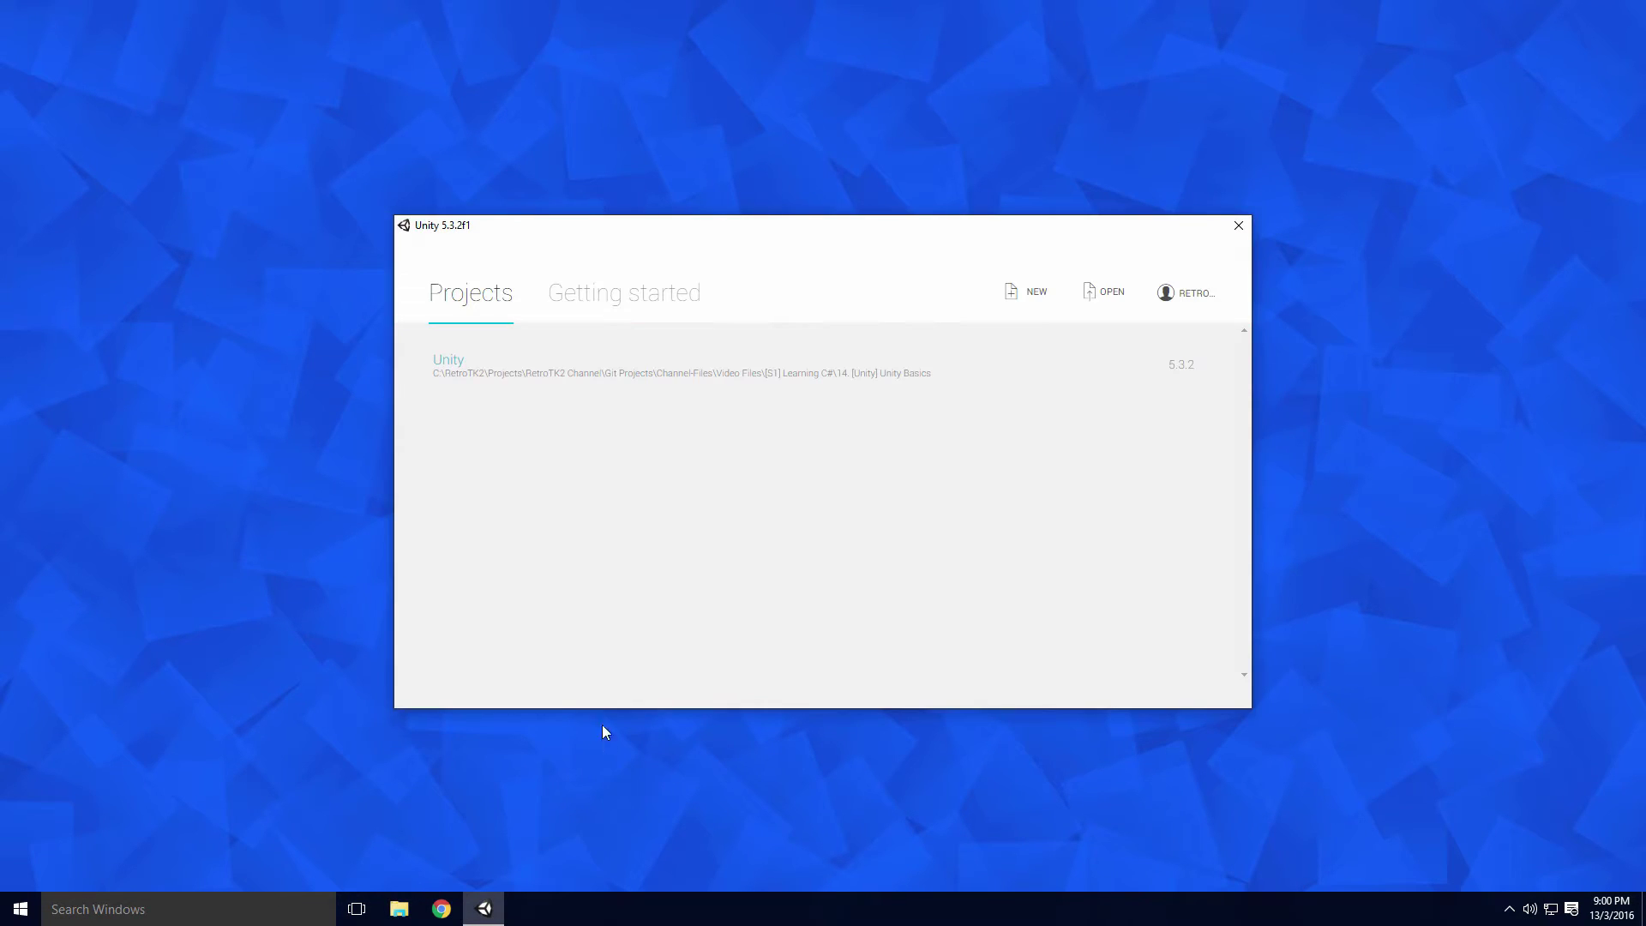
Open the existing Unity project from the launcher's project list.
{"action": "left_click", "coordinate": [473, 373]}
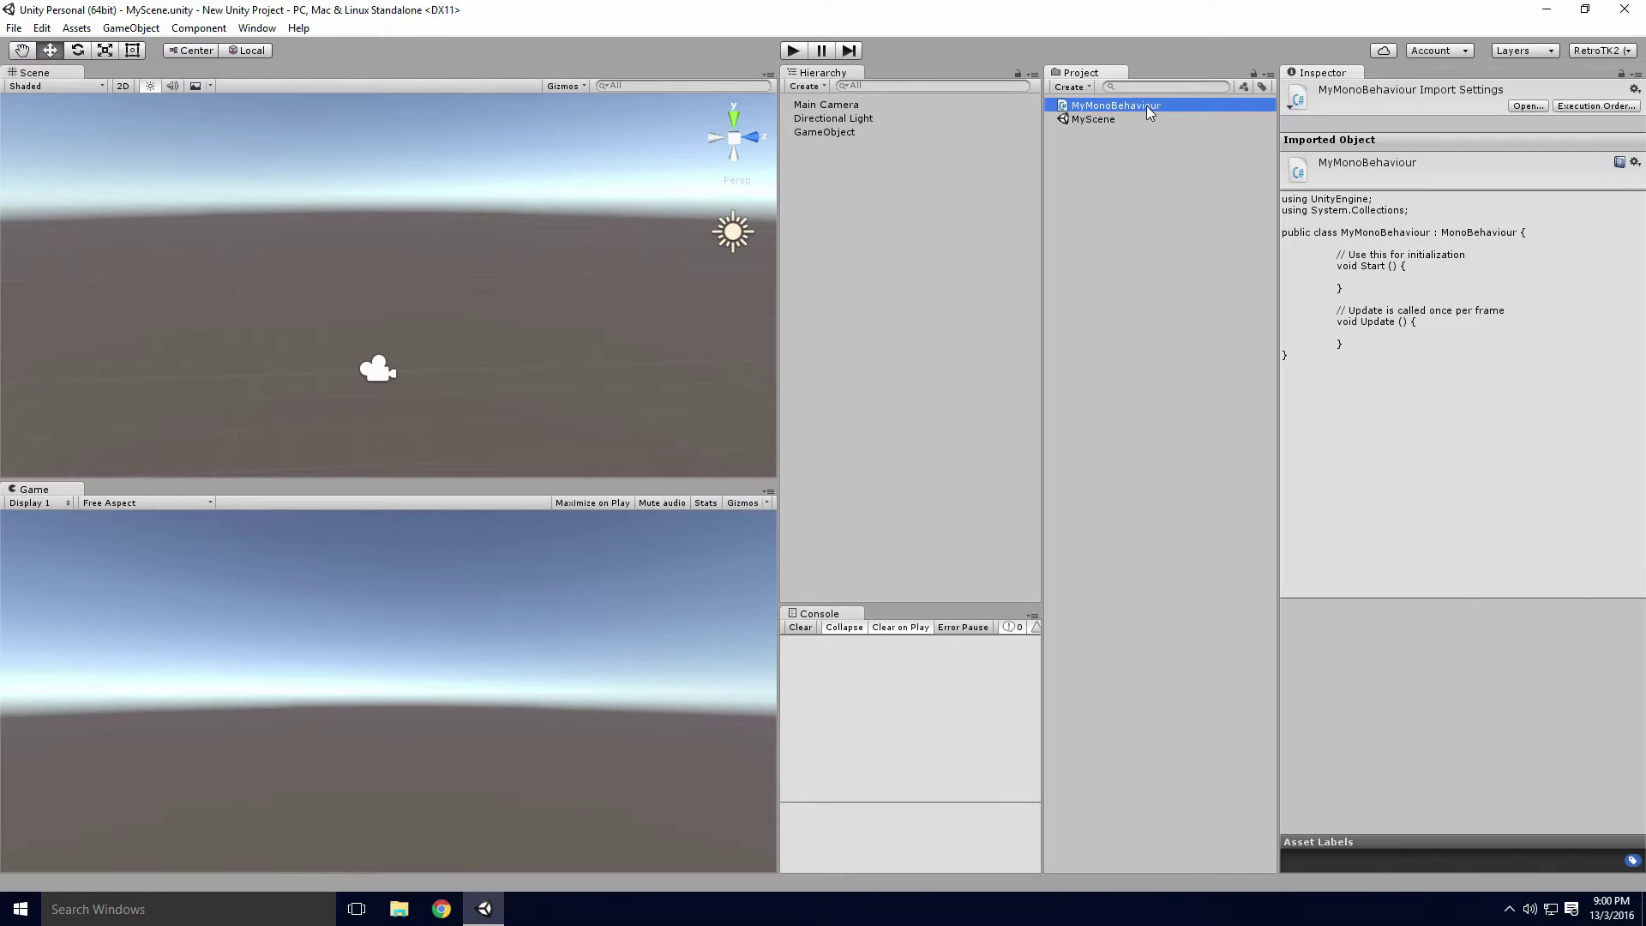
Make MyMonoBehaviour's Start method call Debug.Log("Log Message") in MonoDevelop.
{"action": "double_click", "coordinate": [1147, 107]}
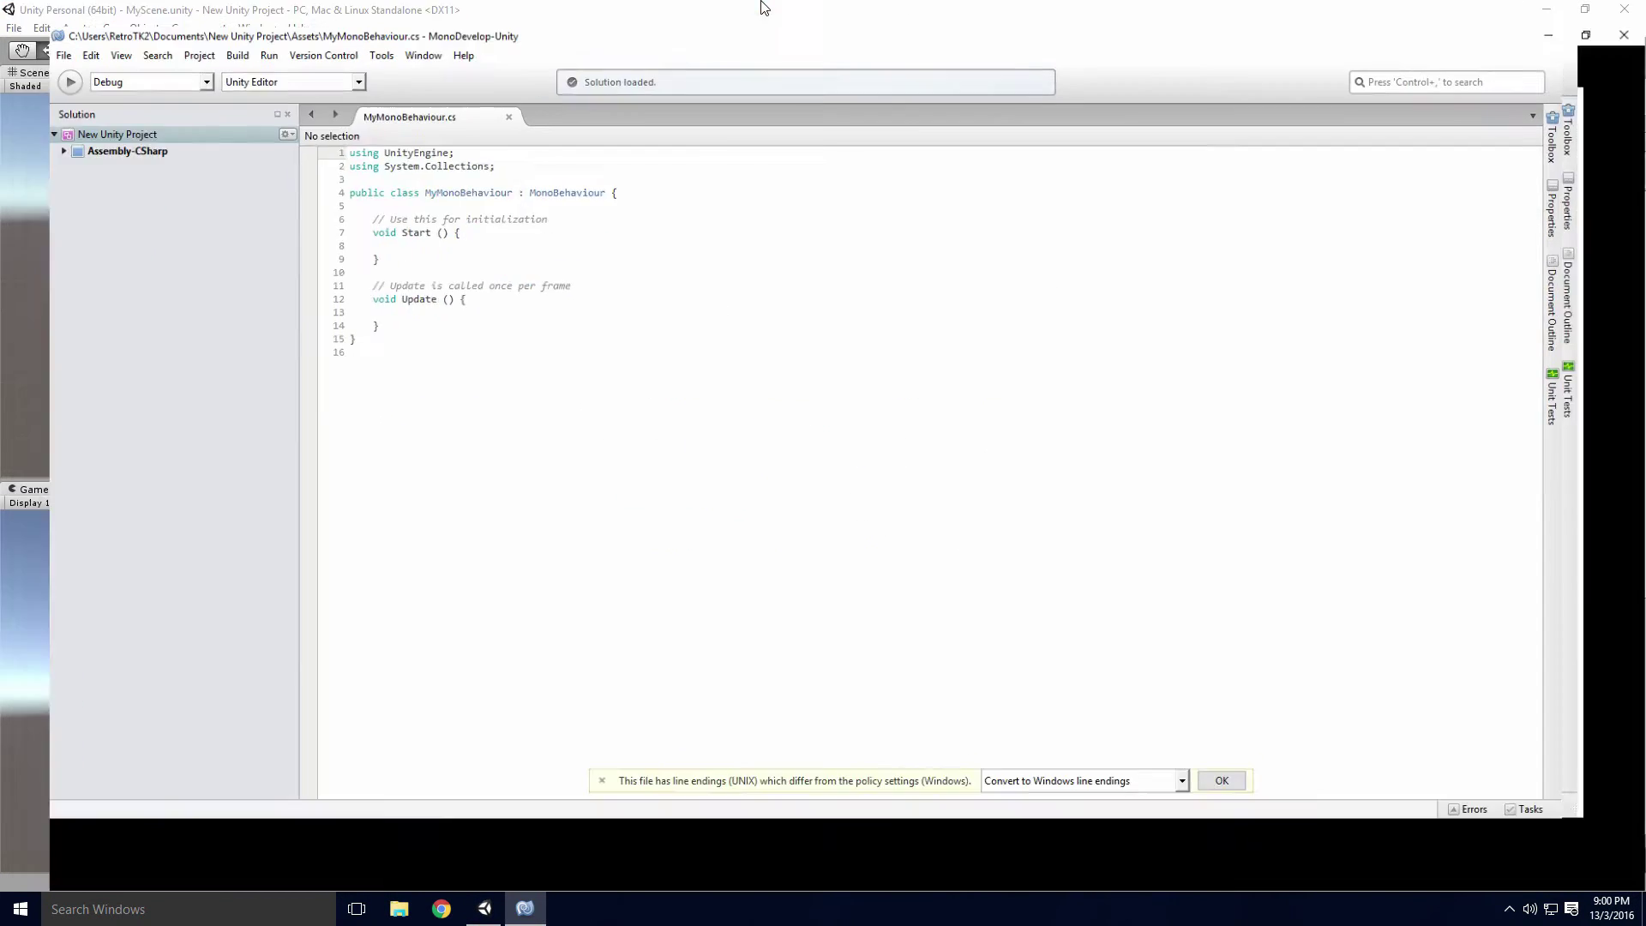
{"action": "double_click", "coordinate": [763, 36]}
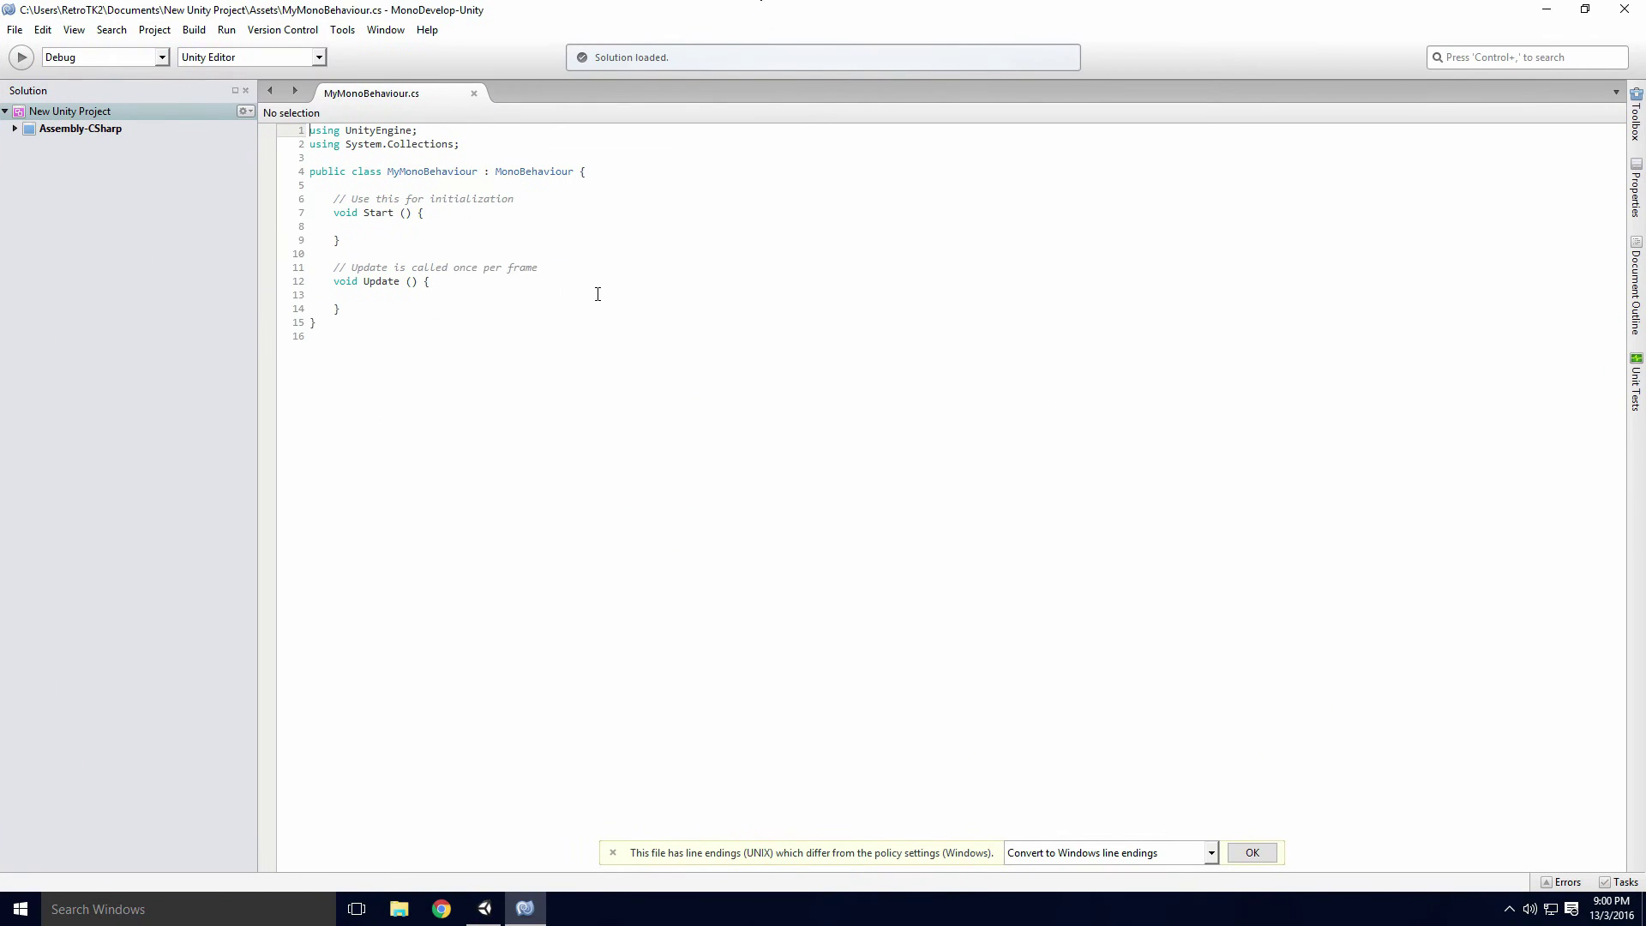
{"action": "left_click", "coordinate": [467, 224]}
{"action": "key", "text": "Tab"}
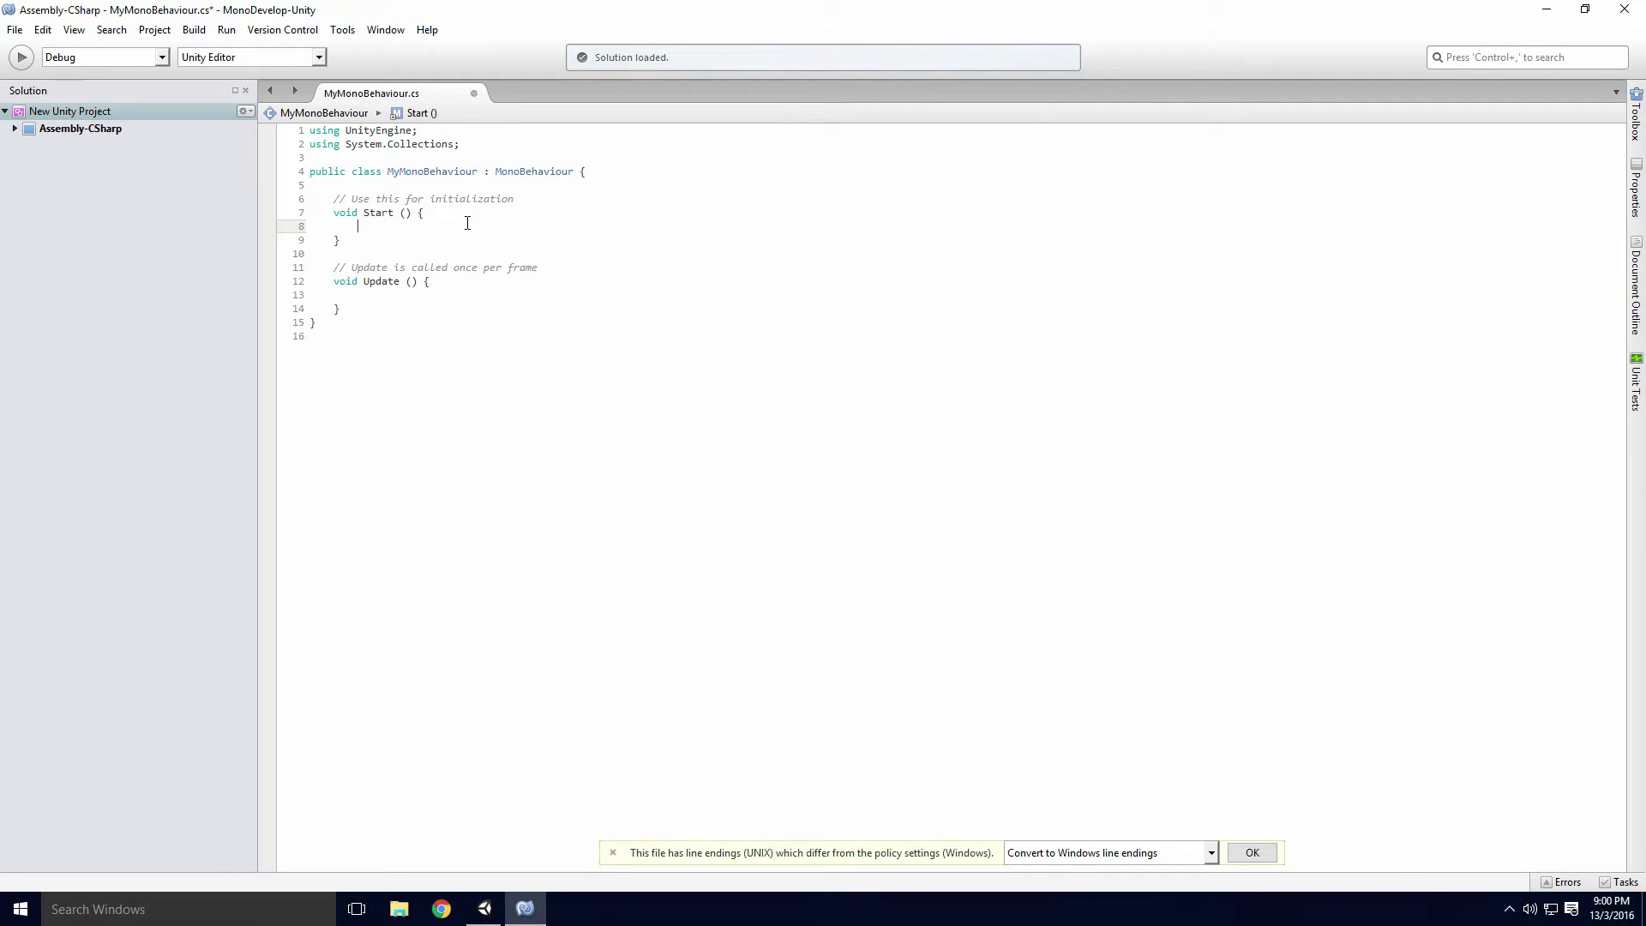
{"action": "type", "text": "Debug"}
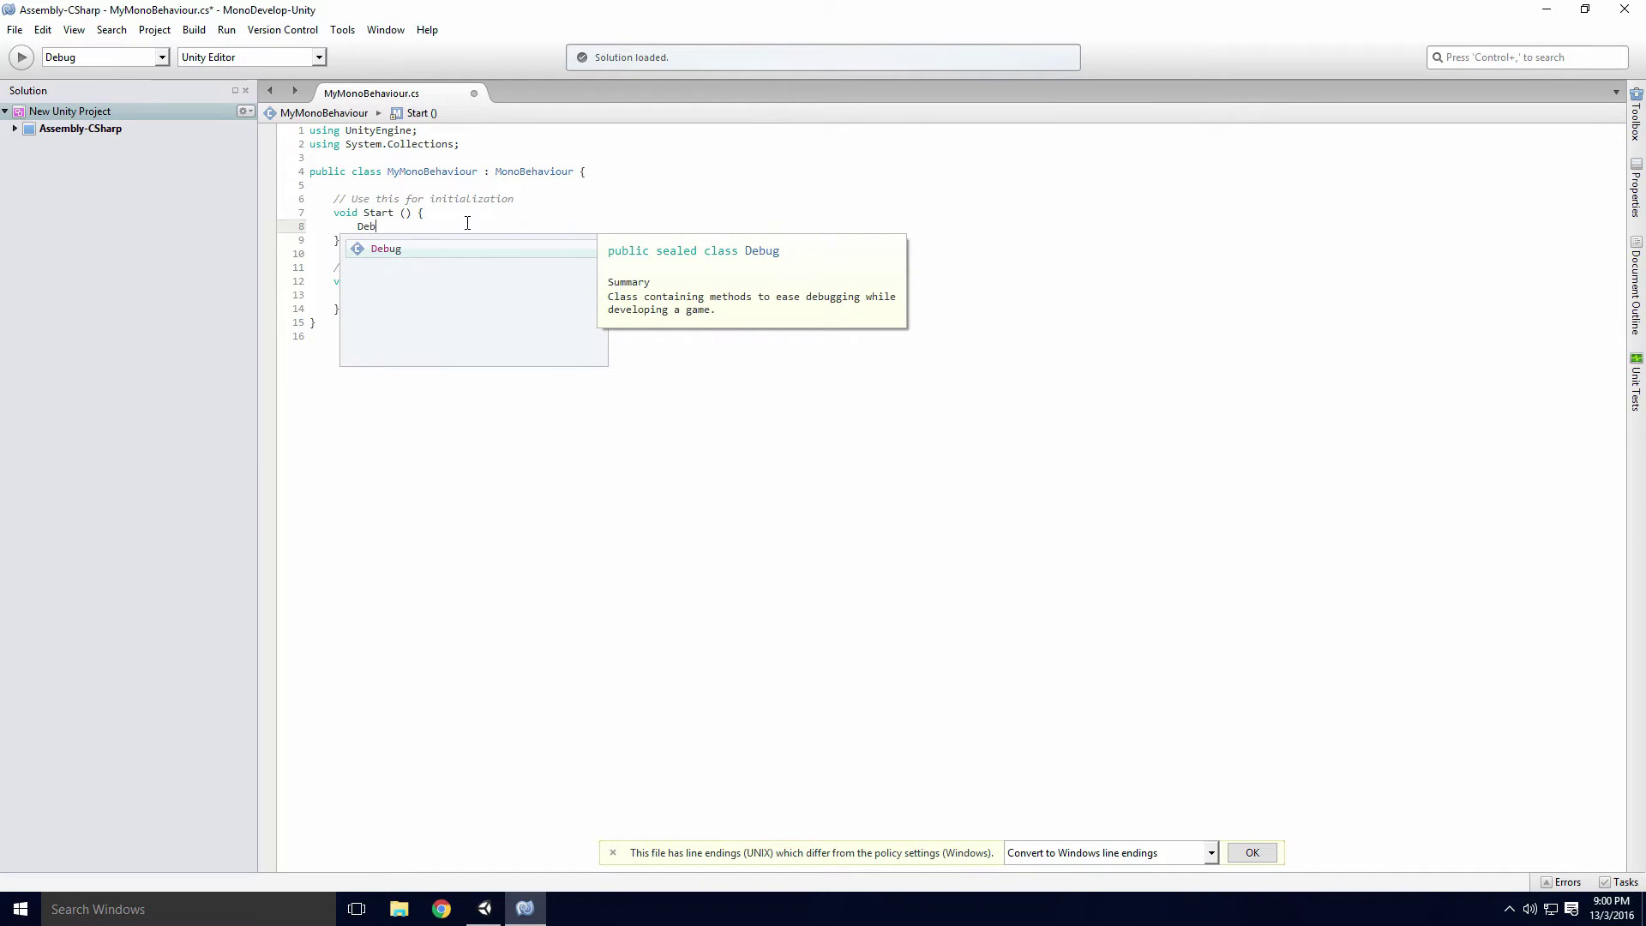
{"action": "type", "text": ".Lo"}
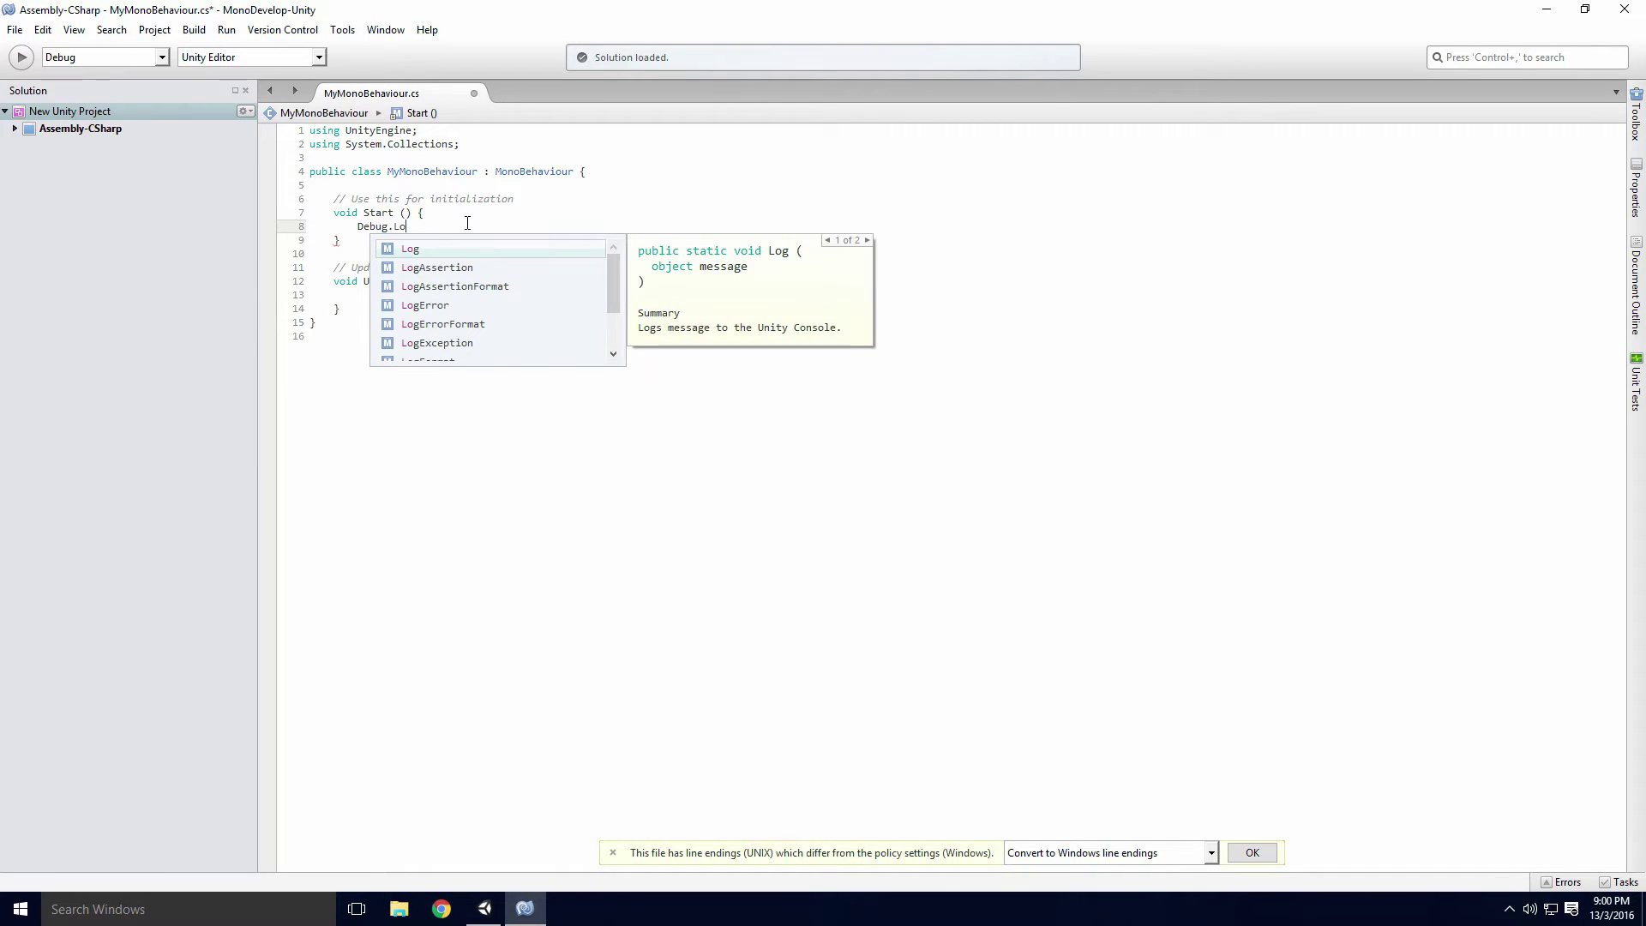
{"action": "type", "text": "g"}
{"action": "key", "text": "Escape"}
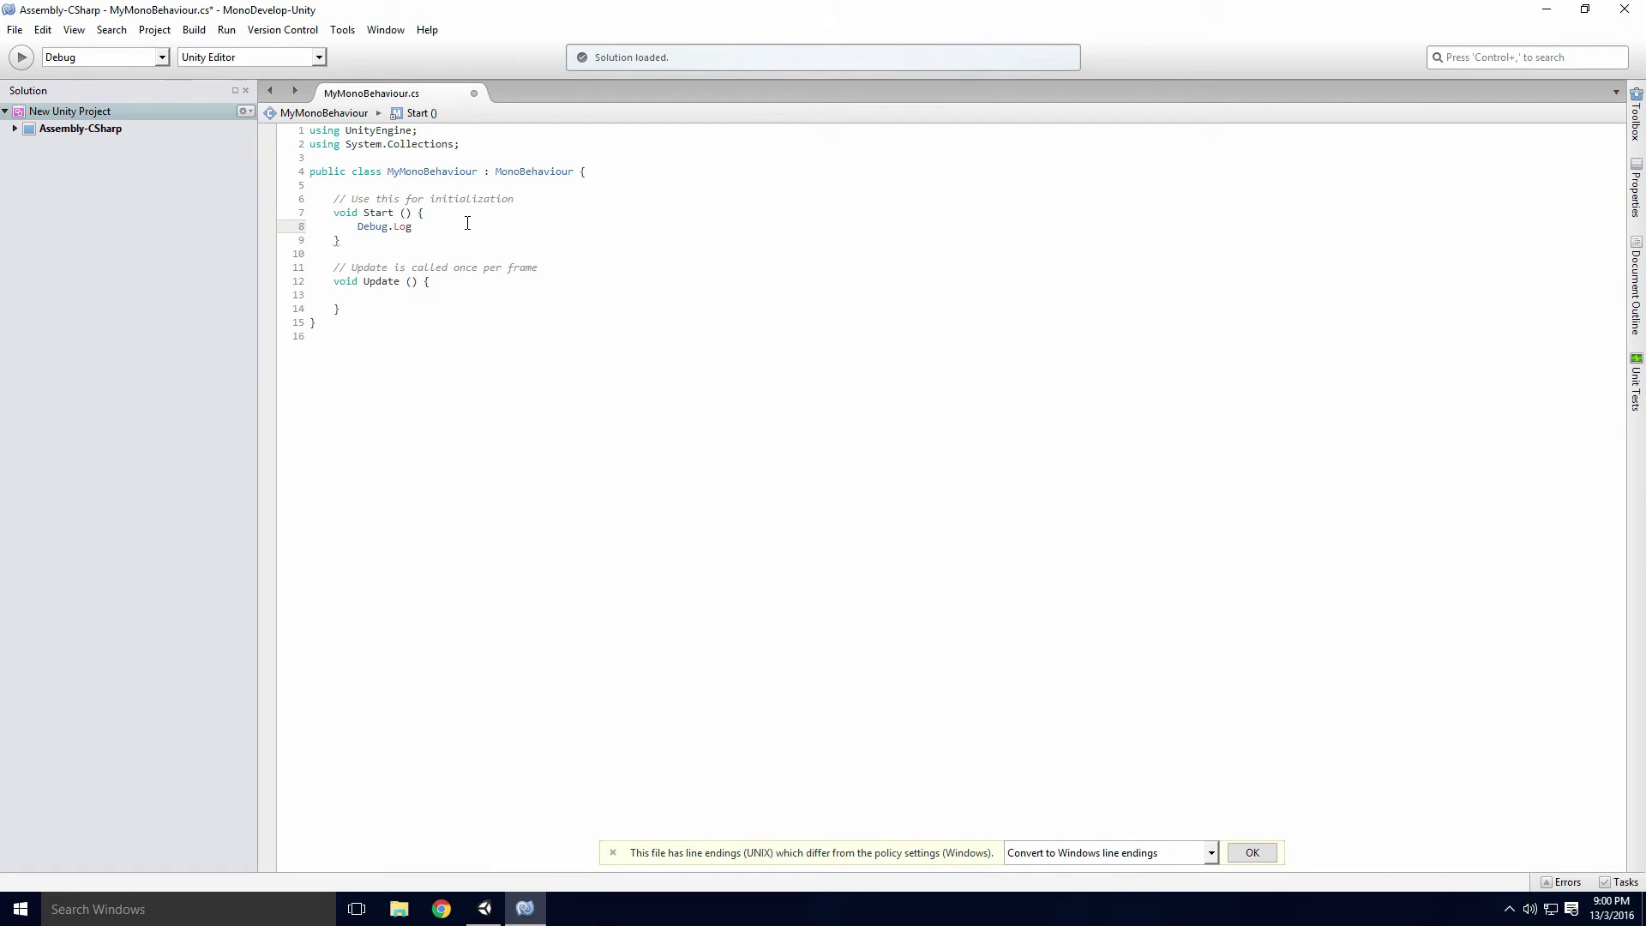
{"action": "type", "text": "();"}
{"action": "key", "text": "Left"}
{"action": "key", "text": "Left"}
{"action": "type", "text": "\""}
{"action": "type", "text": "Log Message"}
Review the finished Start method and return to the Unity editor.
{"action": "left_click_drag", "start_coordinate": [341, 241], "coordinate": [331, 209]}
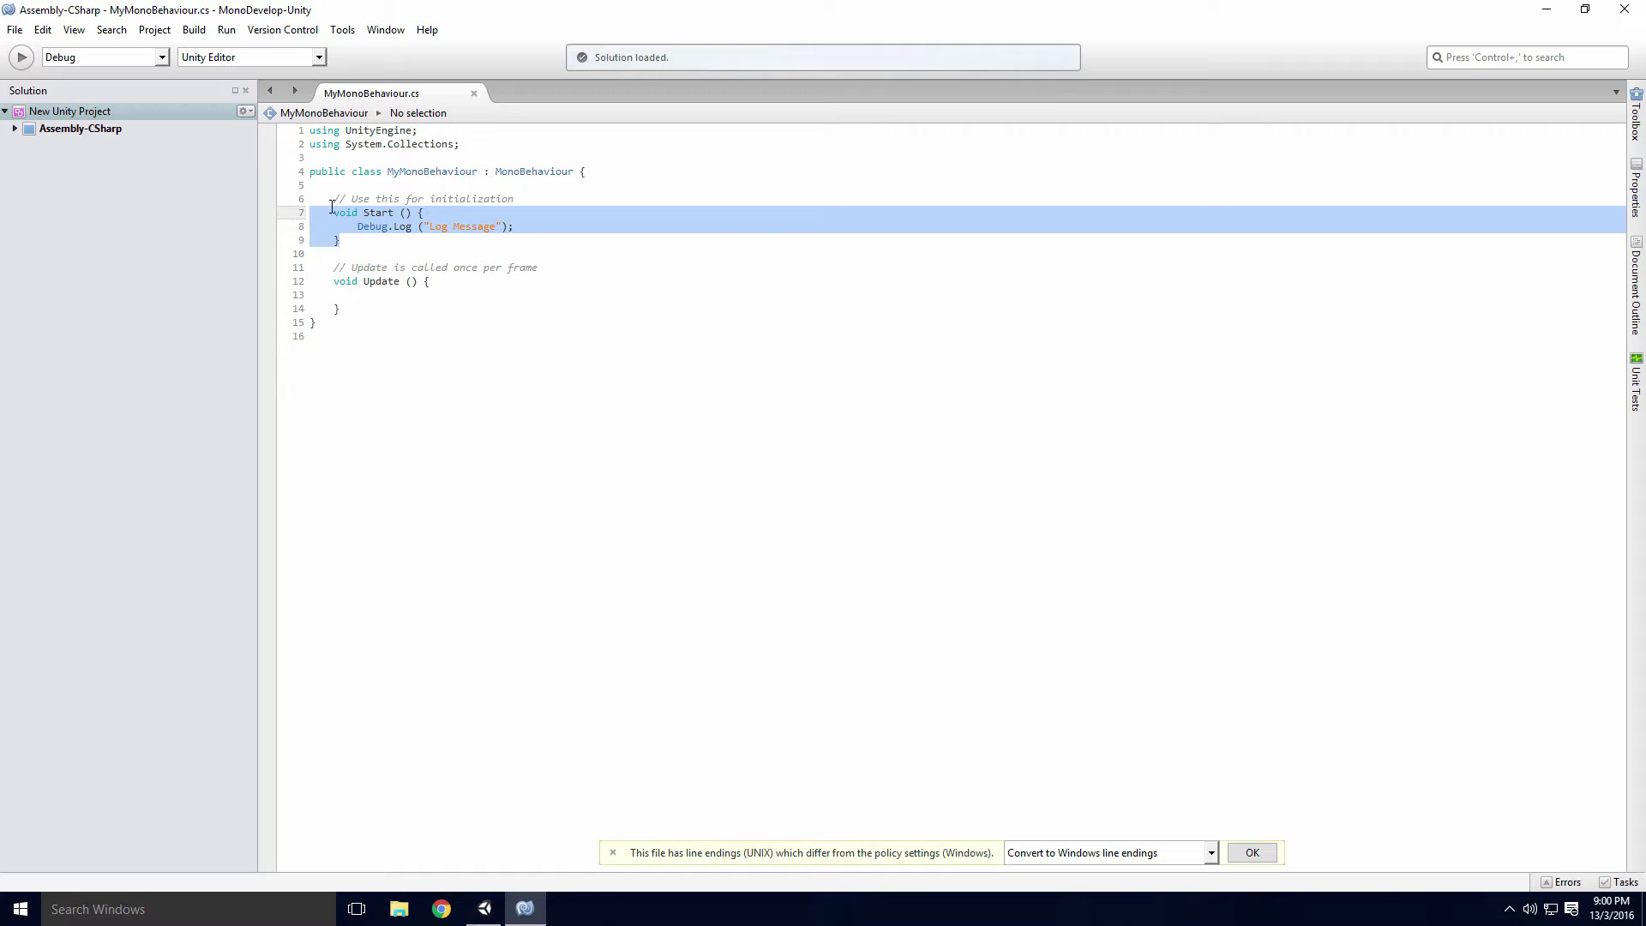
{"action": "left_click", "coordinate": [431, 241]}
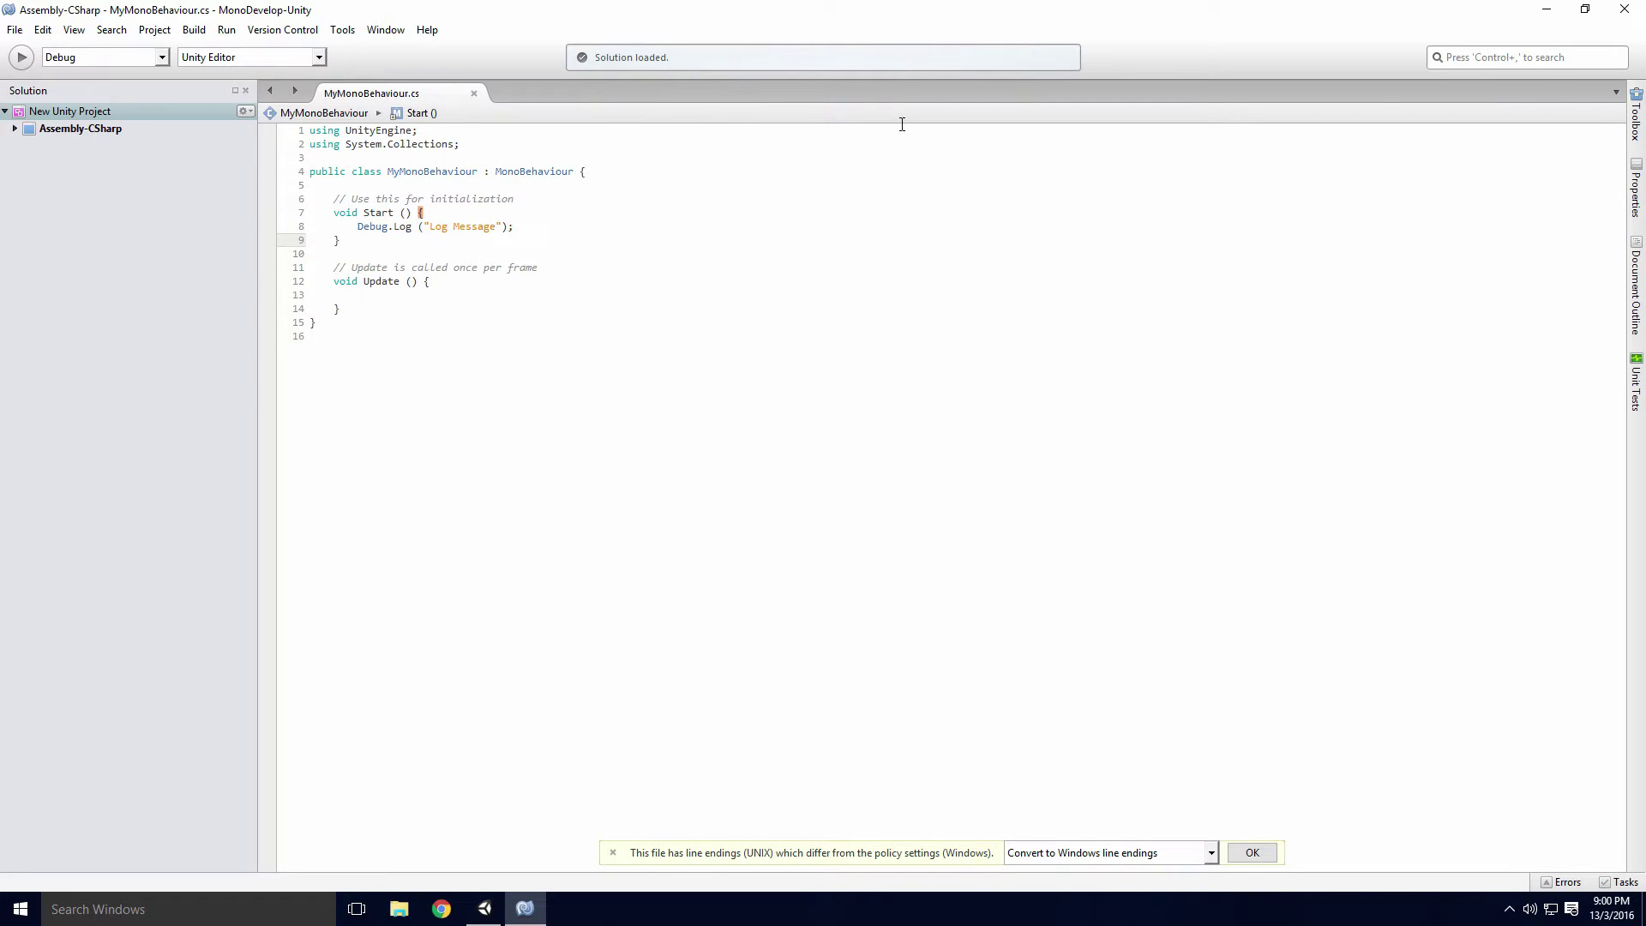
{"action": "left_click", "coordinate": [1548, 9]}
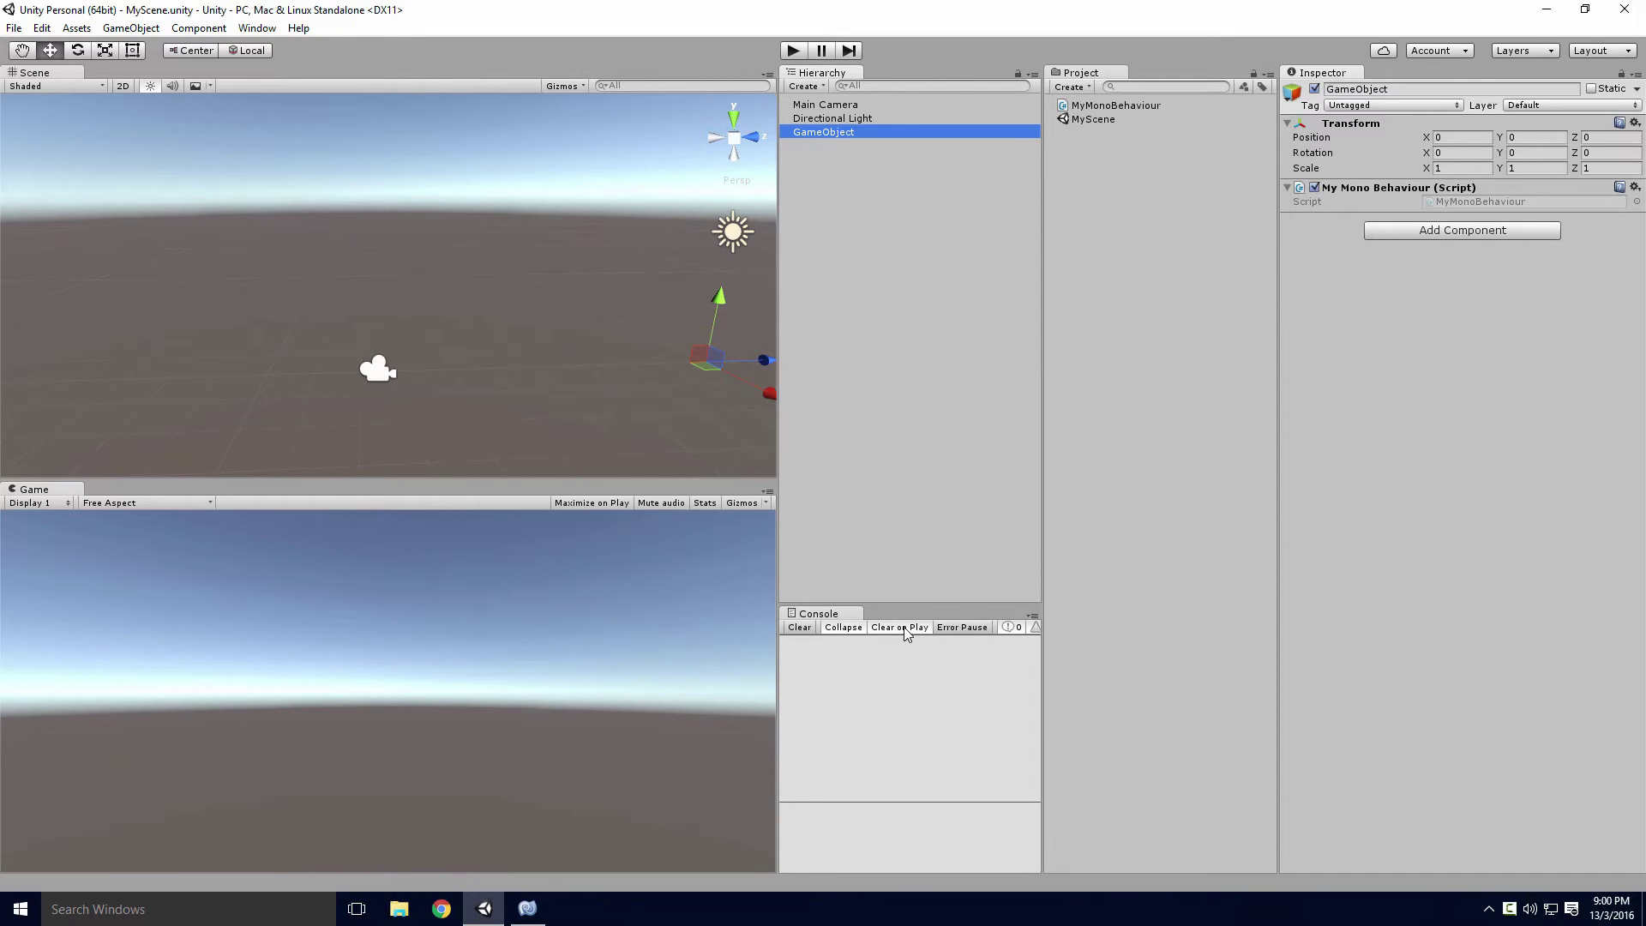
{"action": "left_click", "coordinate": [258, 26]}
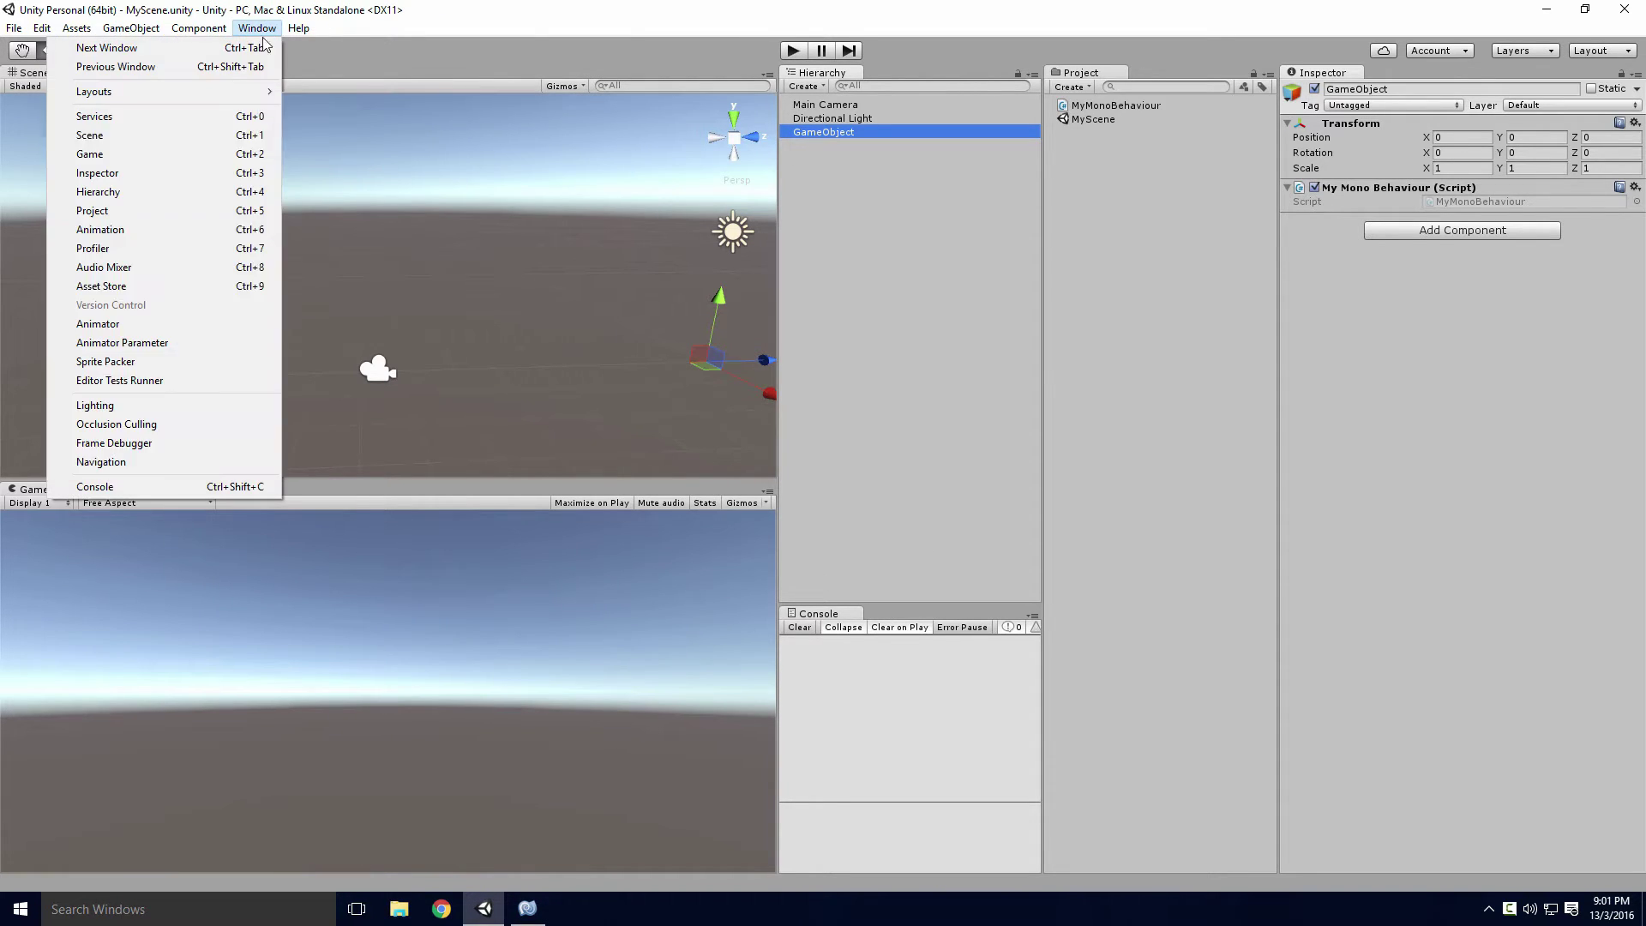
{"action": "left_click", "coordinate": [248, 485]}
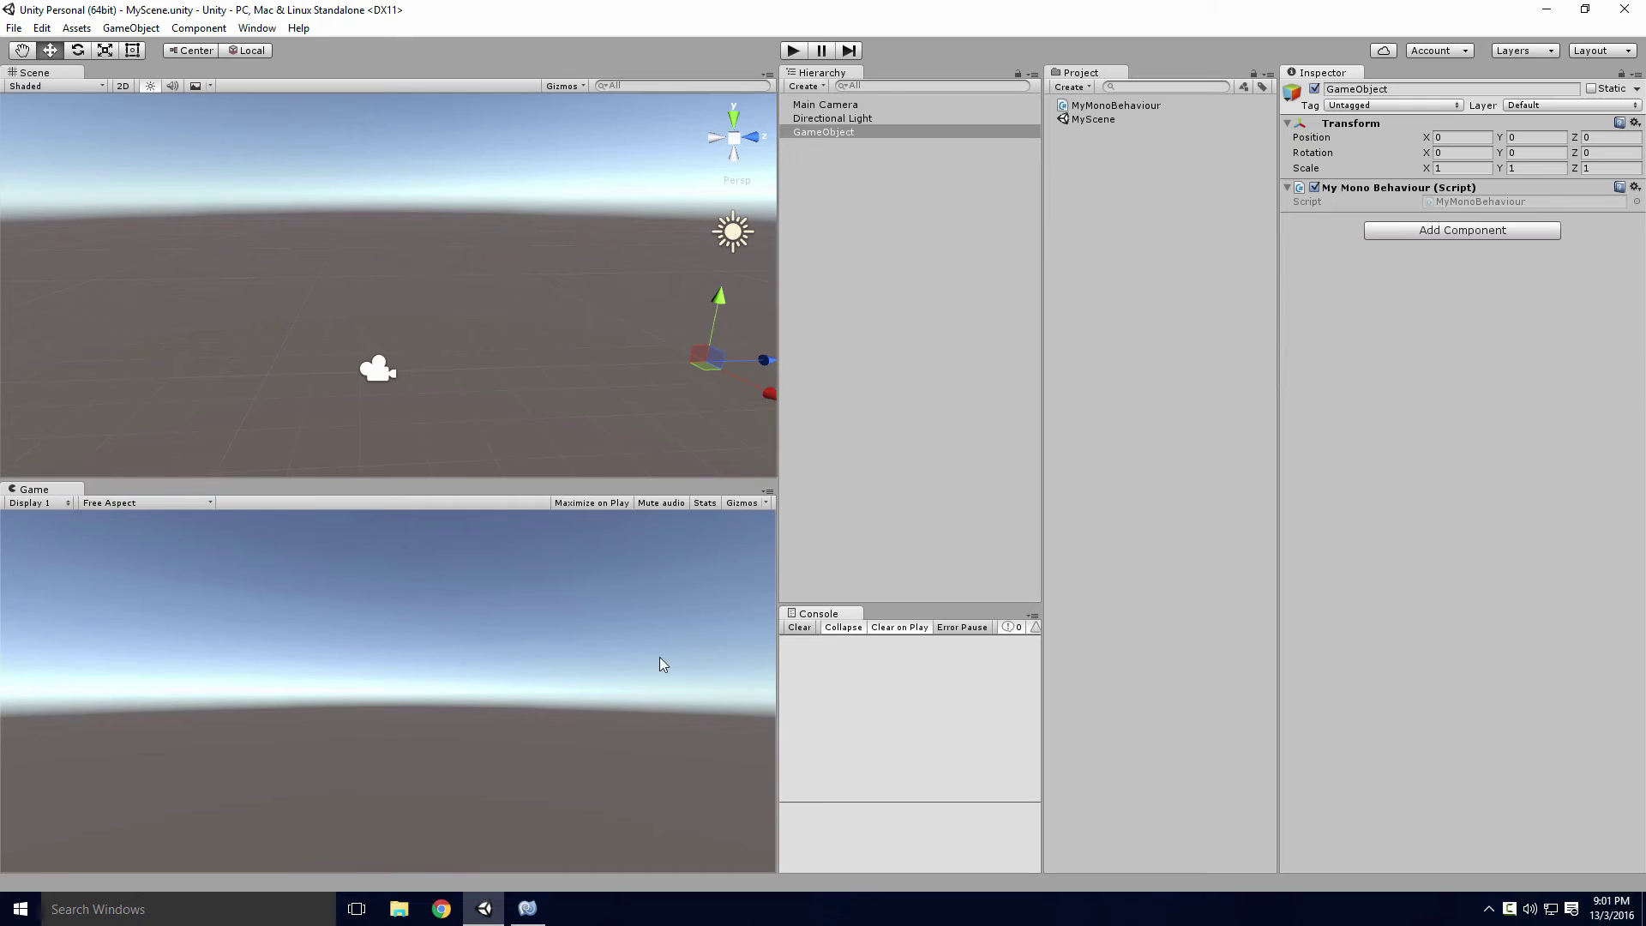
{"action": "key", "text": "ctrl+s"}
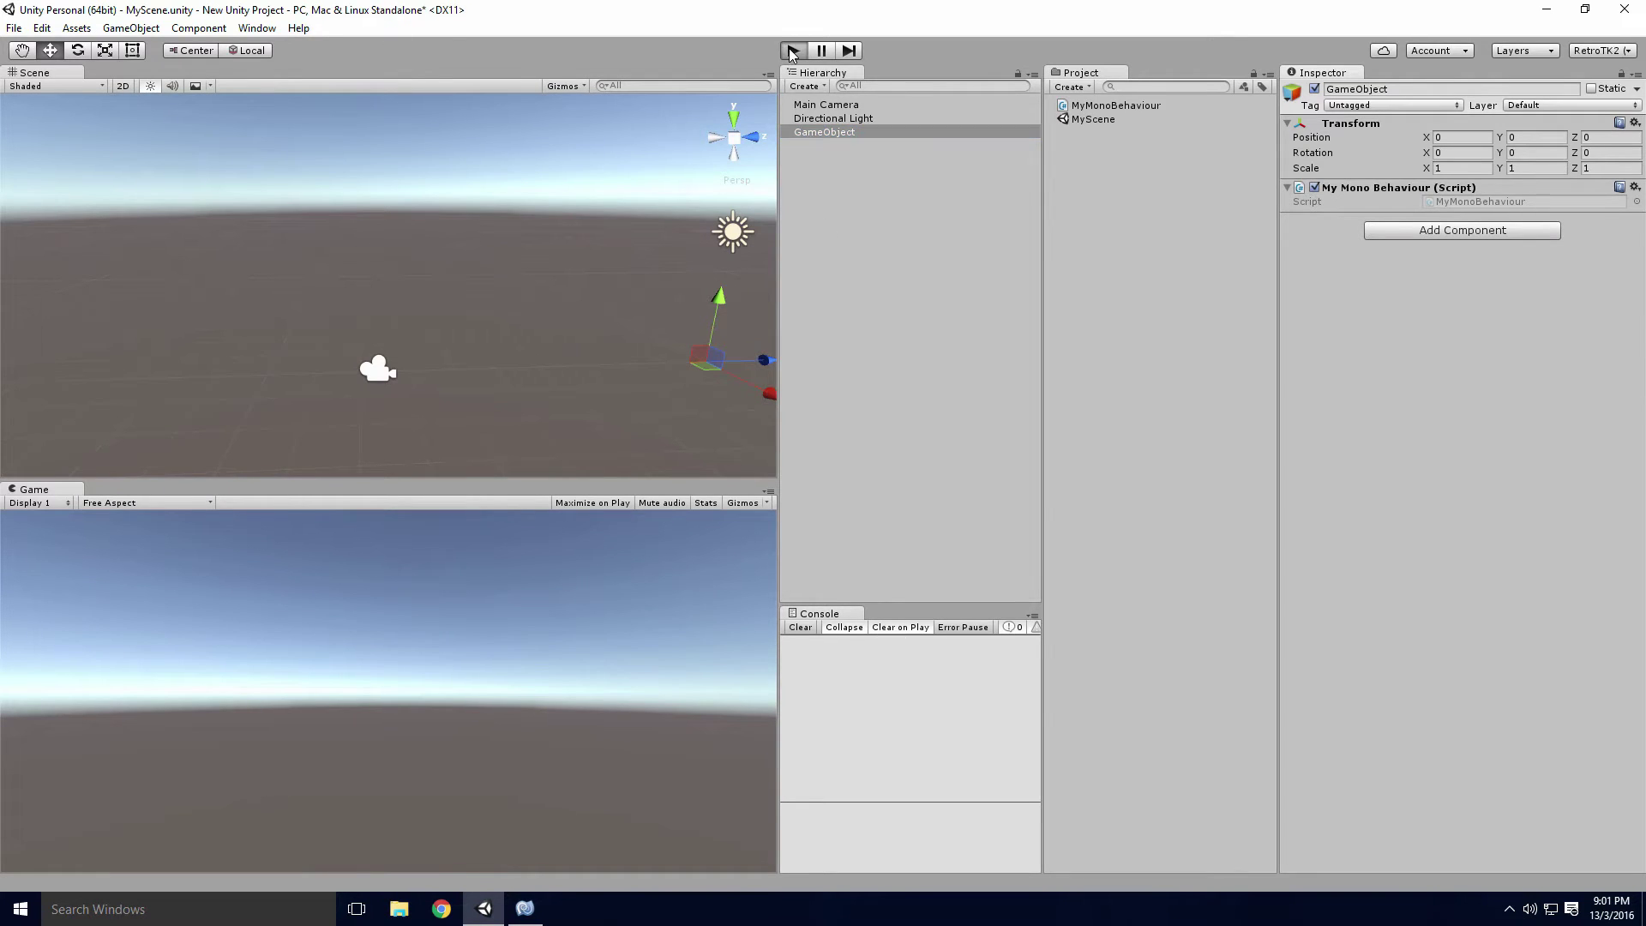
Run the scene so Log Message appears in the Console, then stop it.
{"action": "left_click", "coordinate": [792, 51]}
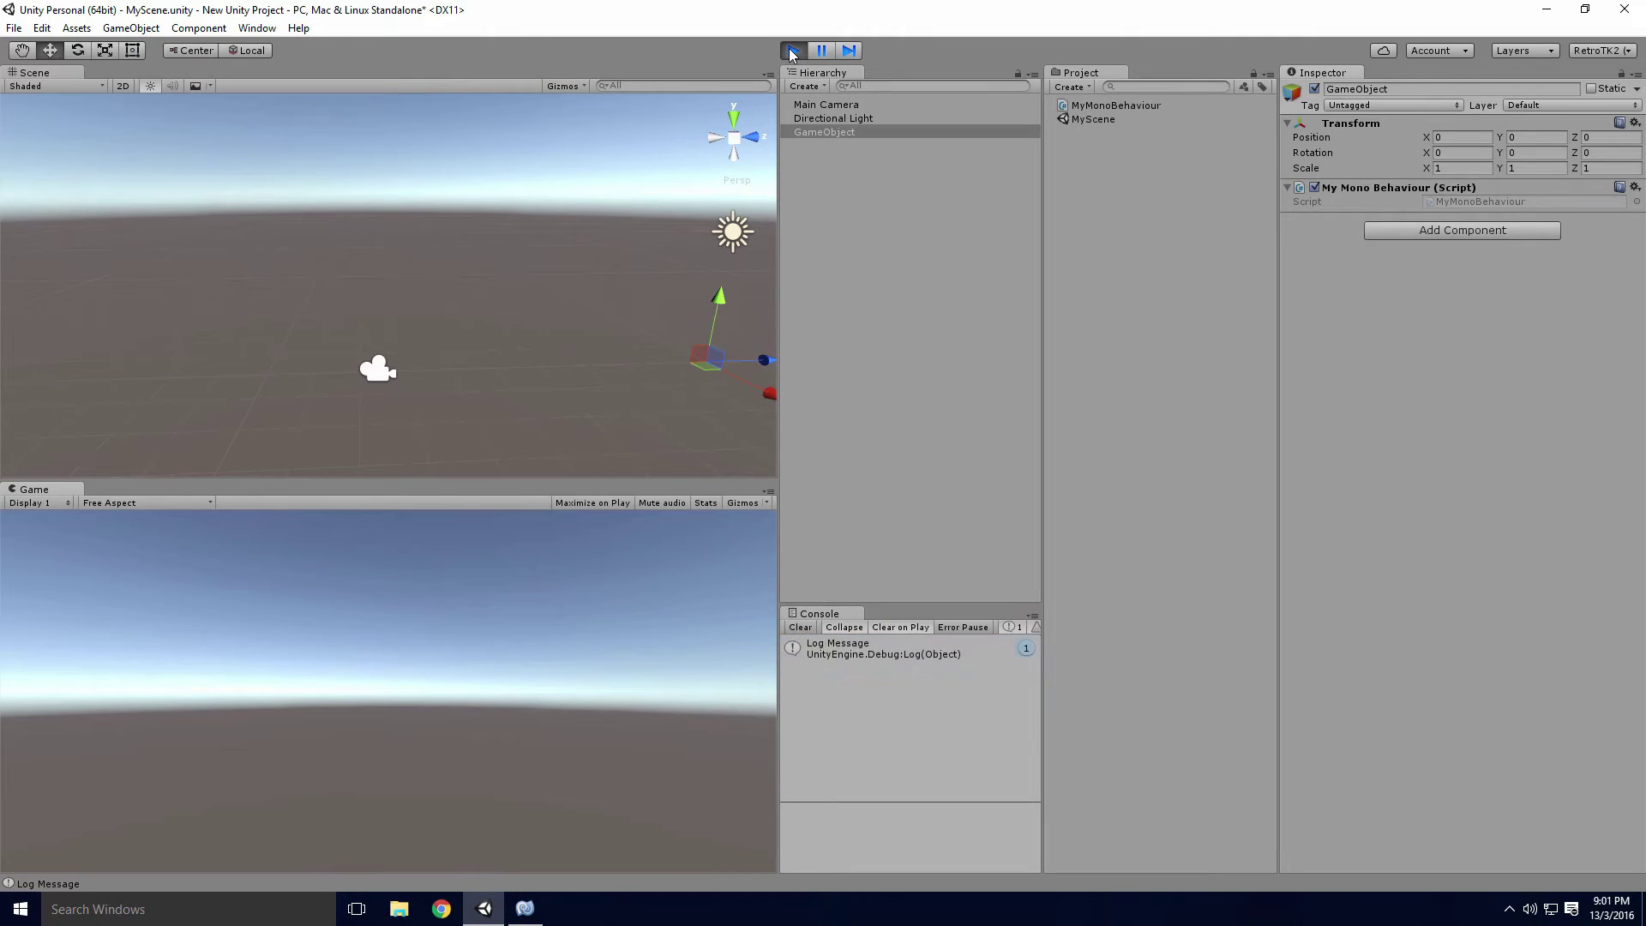
{"action": "left_click", "coordinate": [791, 51]}
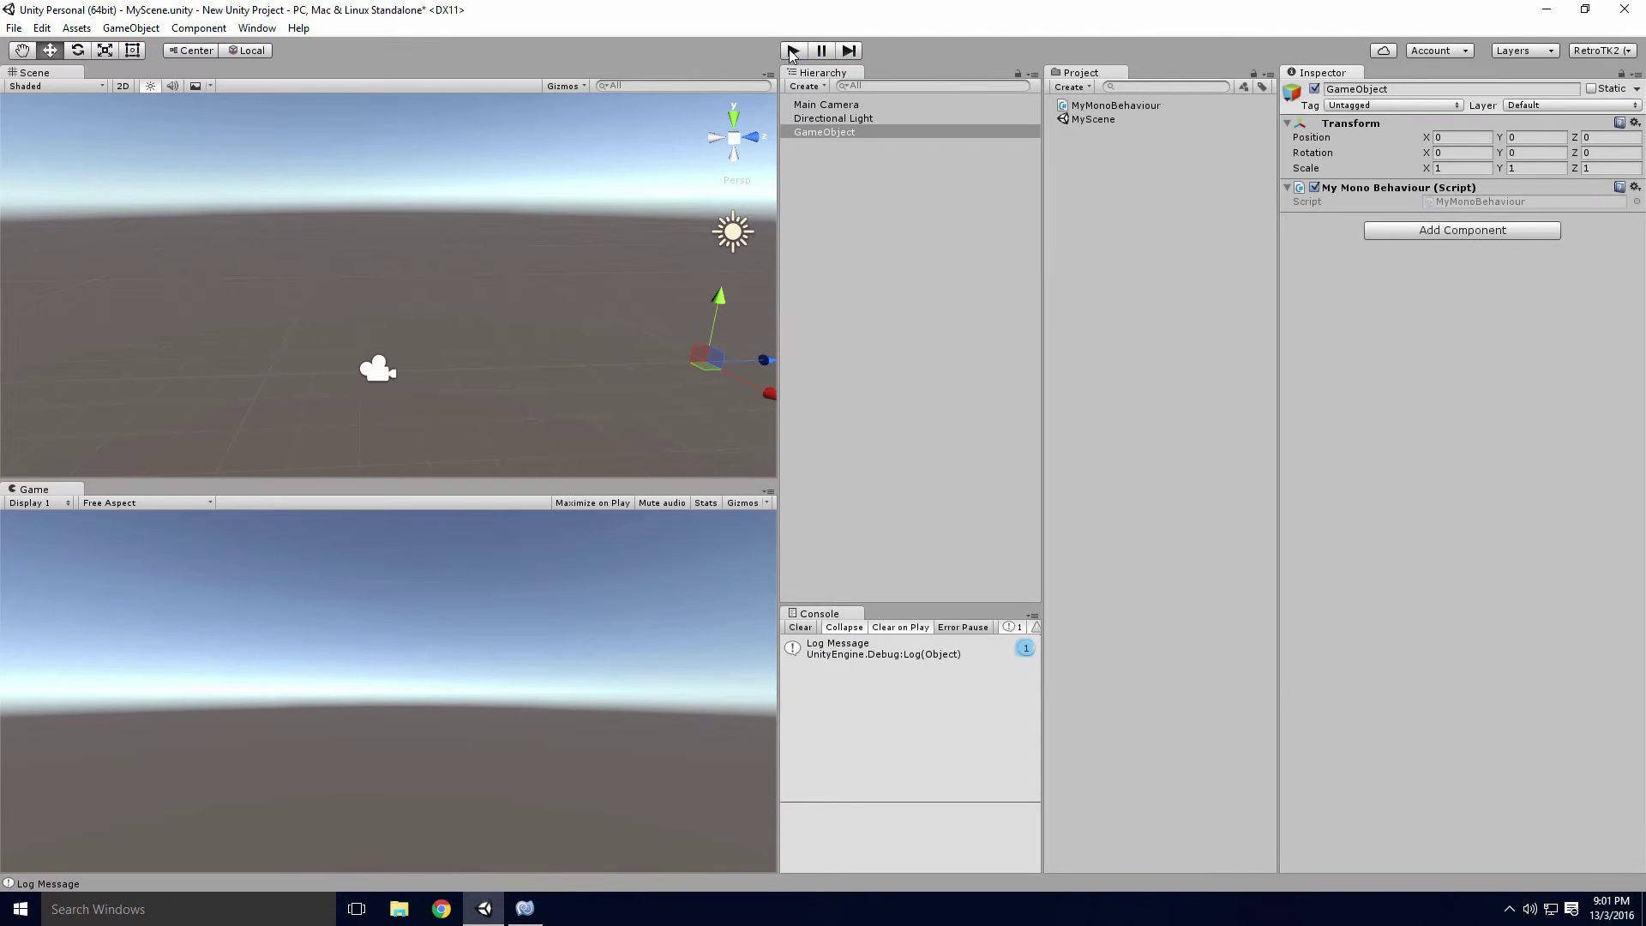
Toggle Collapse off, on and off in the Console and start a second play run.
{"action": "left_click", "coordinate": [845, 630]}
{"action": "left_click", "coordinate": [845, 629]}
{"action": "left_click", "coordinate": [845, 630]}
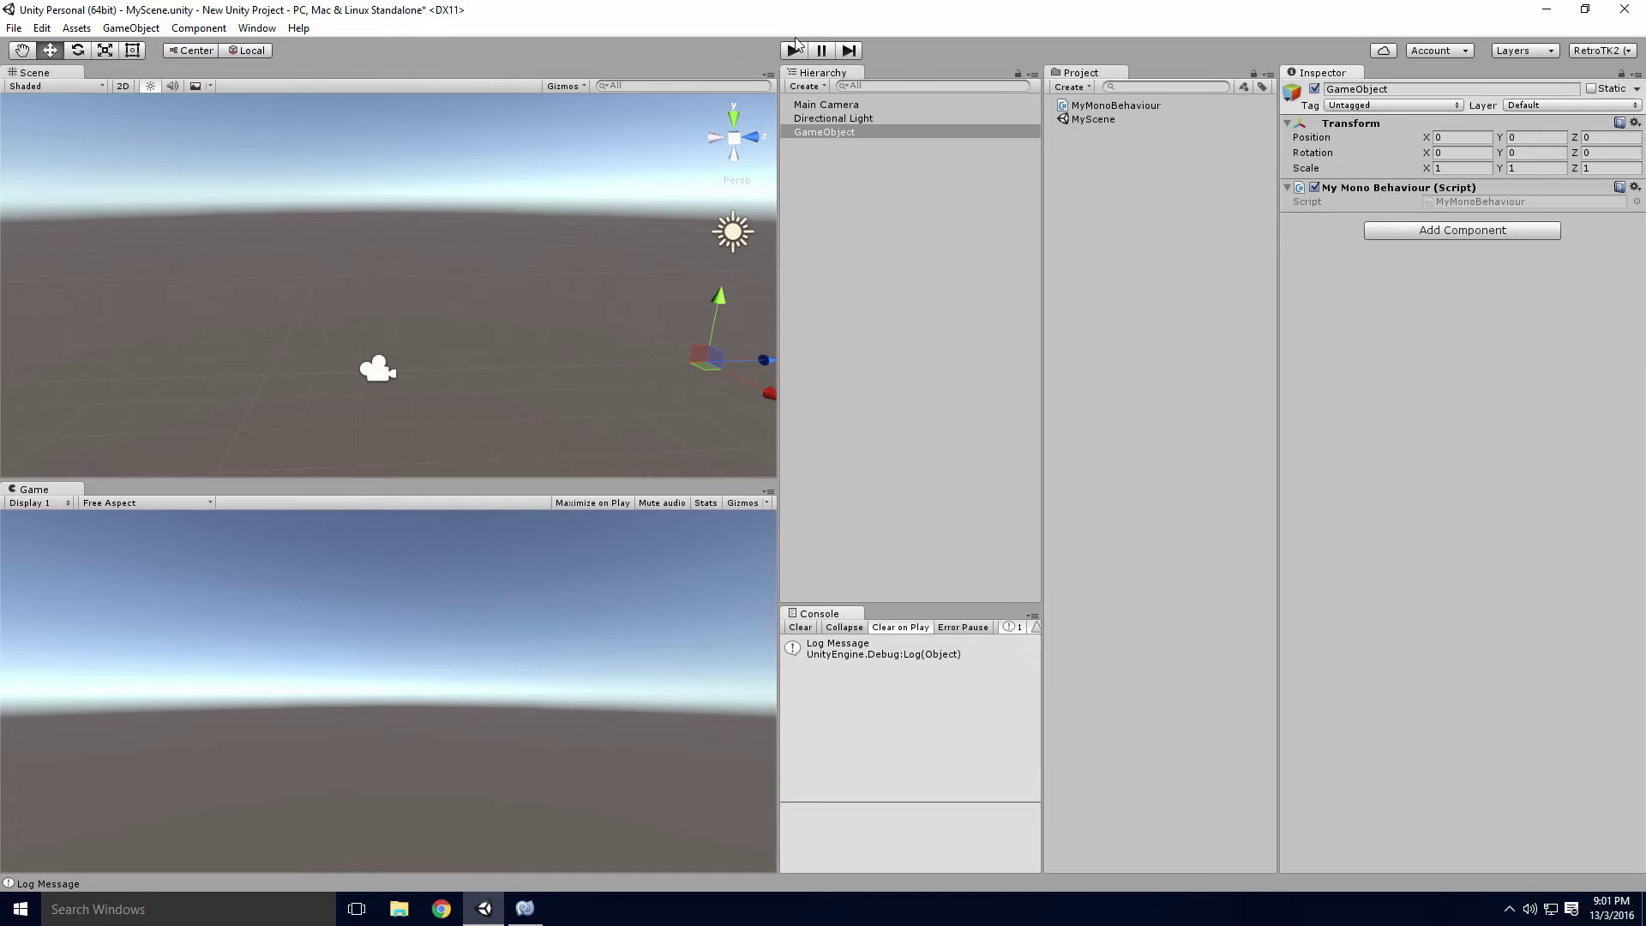
{"action": "left_click", "coordinate": [795, 50]}
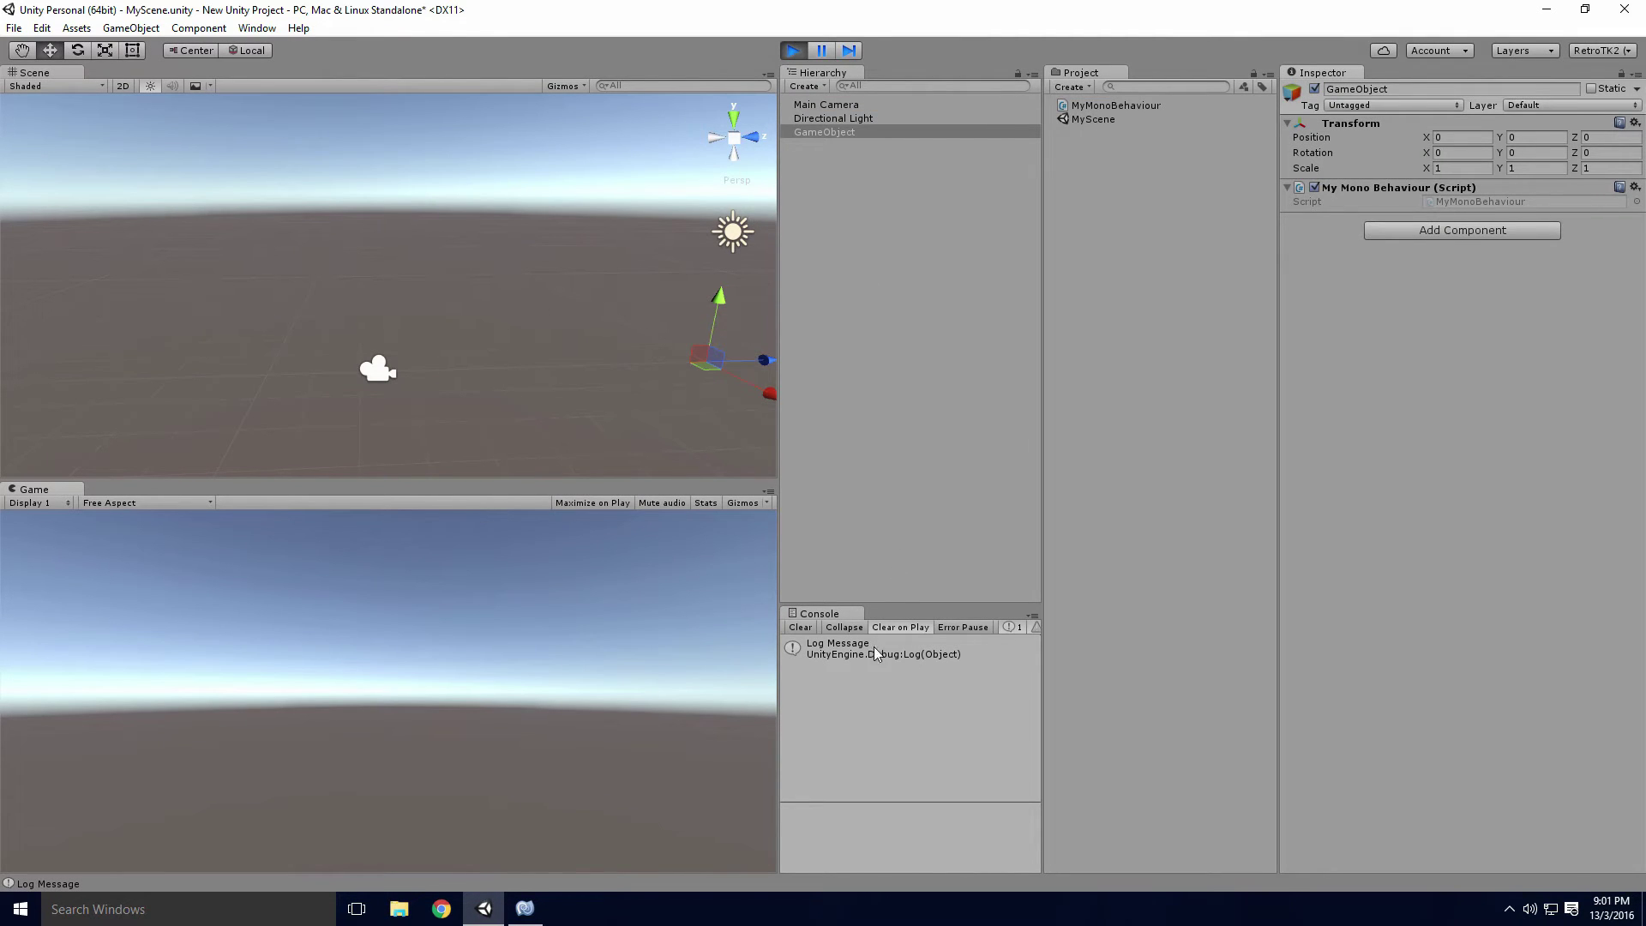
Clear the Console, then stop and restart play so Log Message is logged again.
{"action": "left_click", "coordinate": [799, 628]}
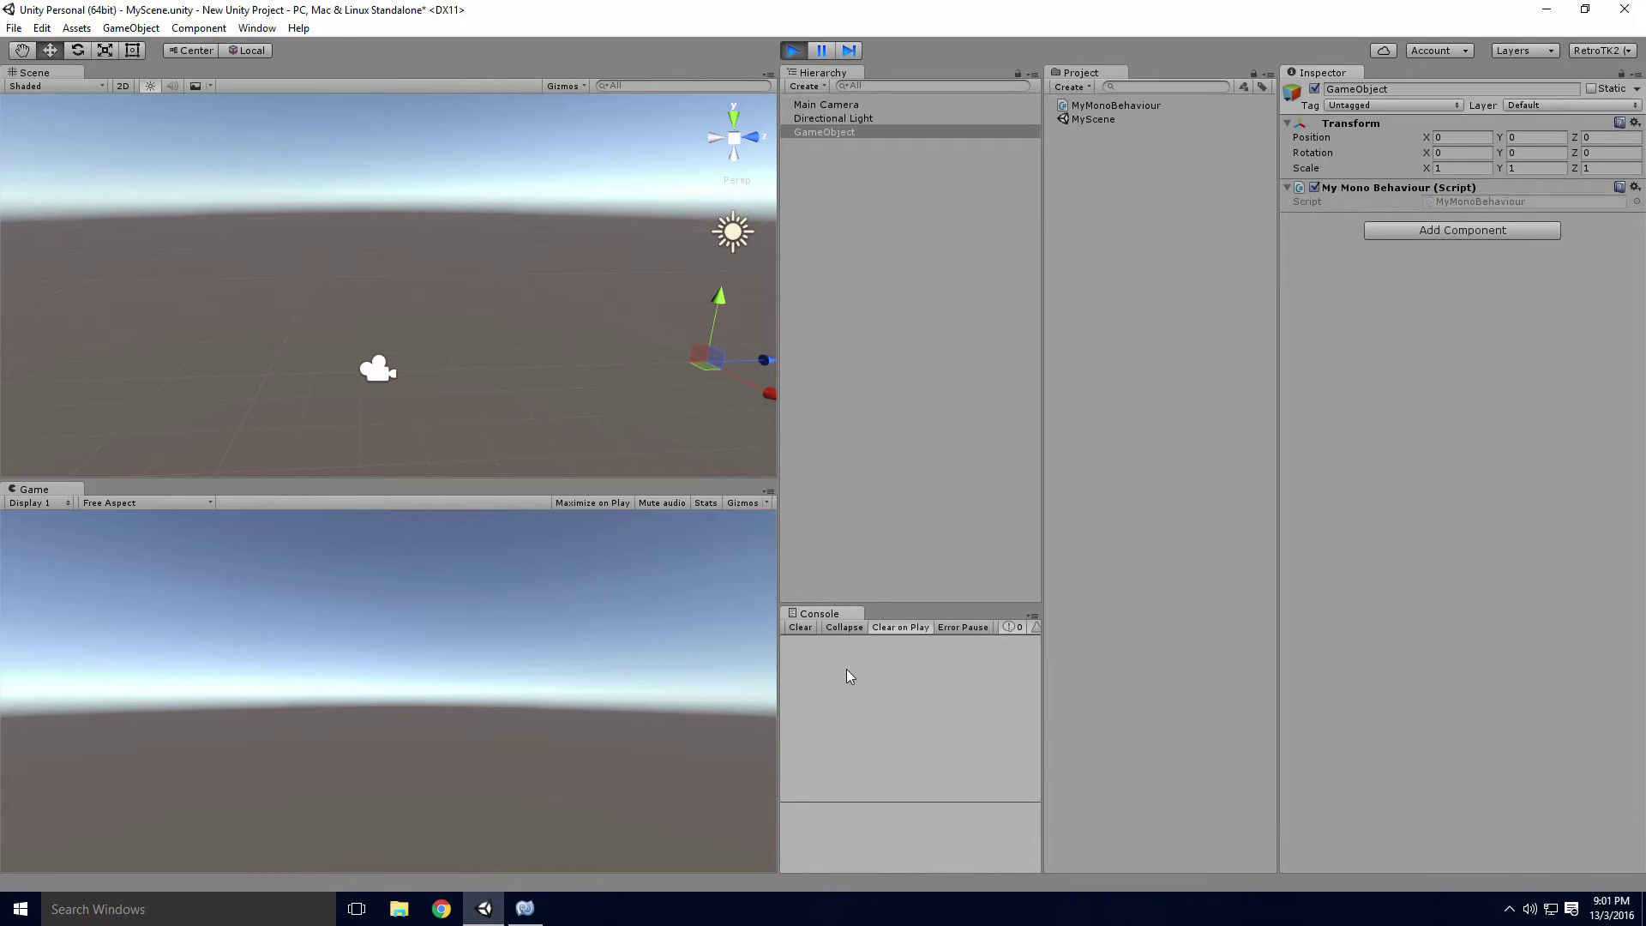
{"action": "left_click", "coordinate": [794, 50]}
{"action": "left_click", "coordinate": [794, 50]}
{"action": "left_click", "coordinate": [794, 51]}
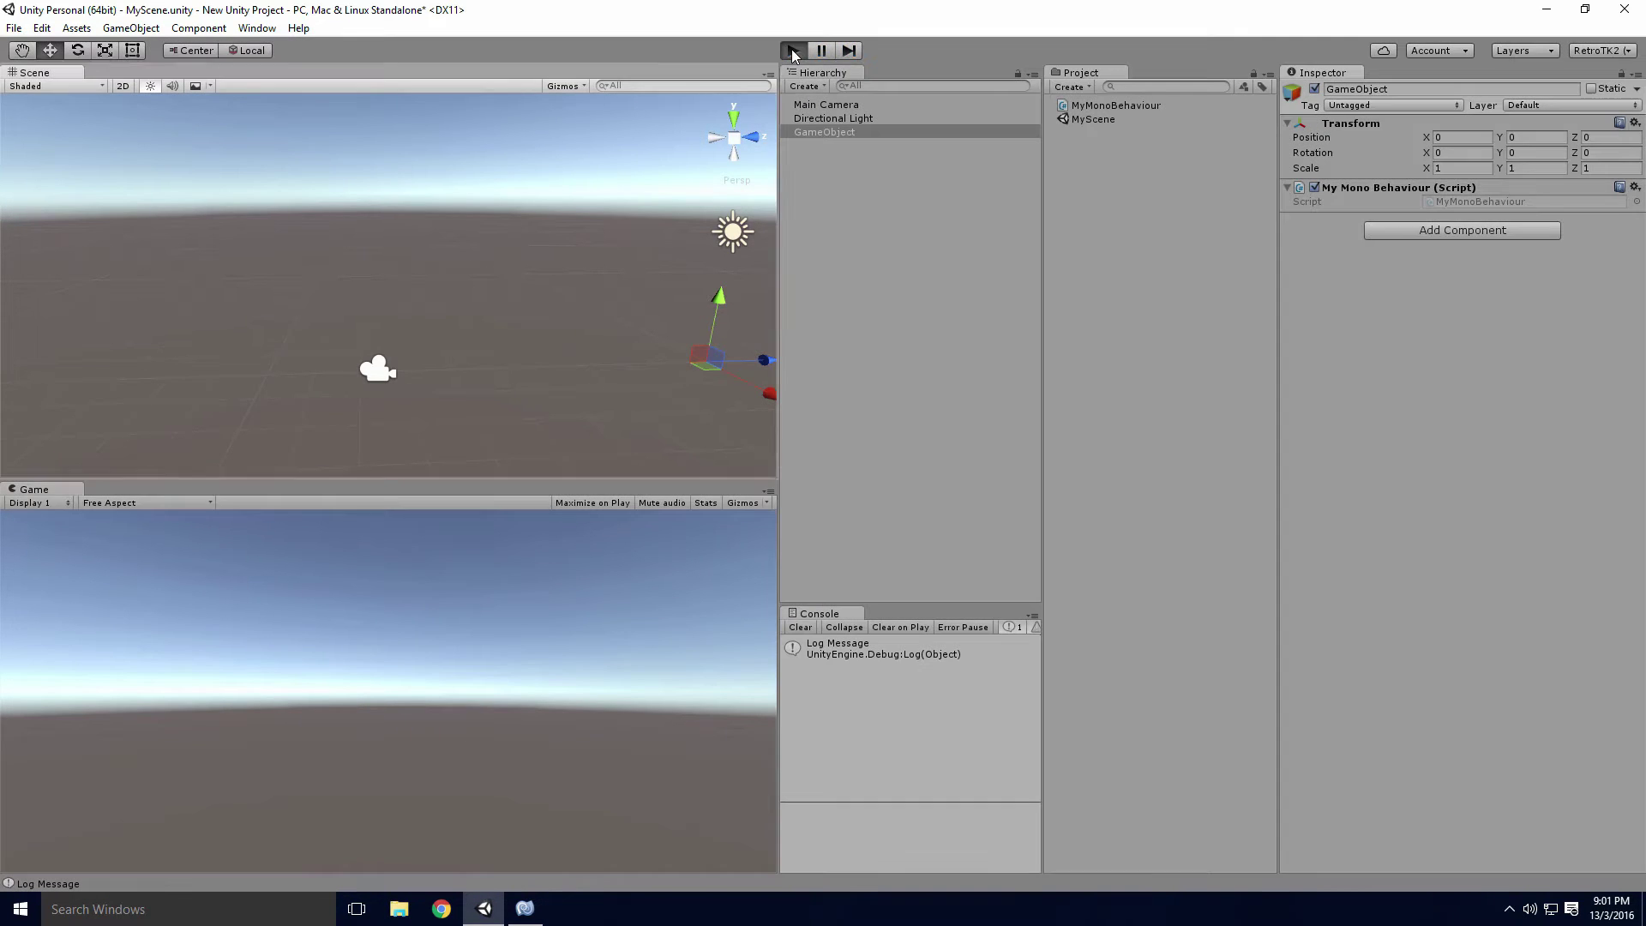
{"action": "left_click", "coordinate": [793, 51]}
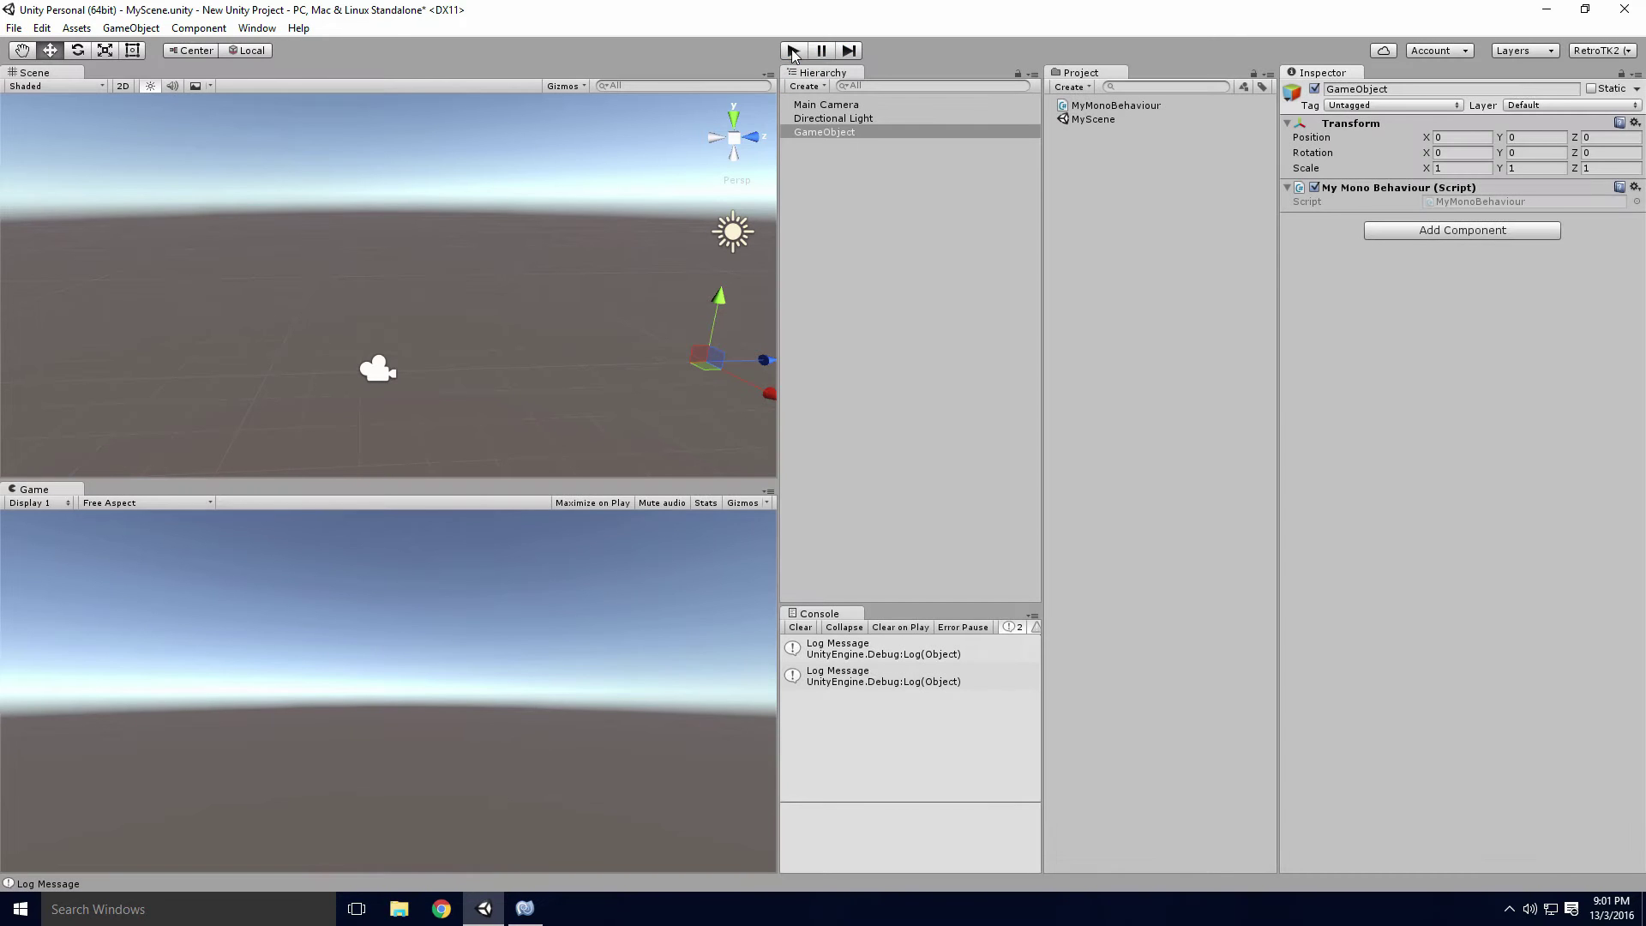
Collapse the duplicate Log Message rows, inspect the entry's details, clear, and enable Clear on Play.
{"action": "left_click", "coordinate": [845, 628]}
{"action": "left_click", "coordinate": [855, 648]}
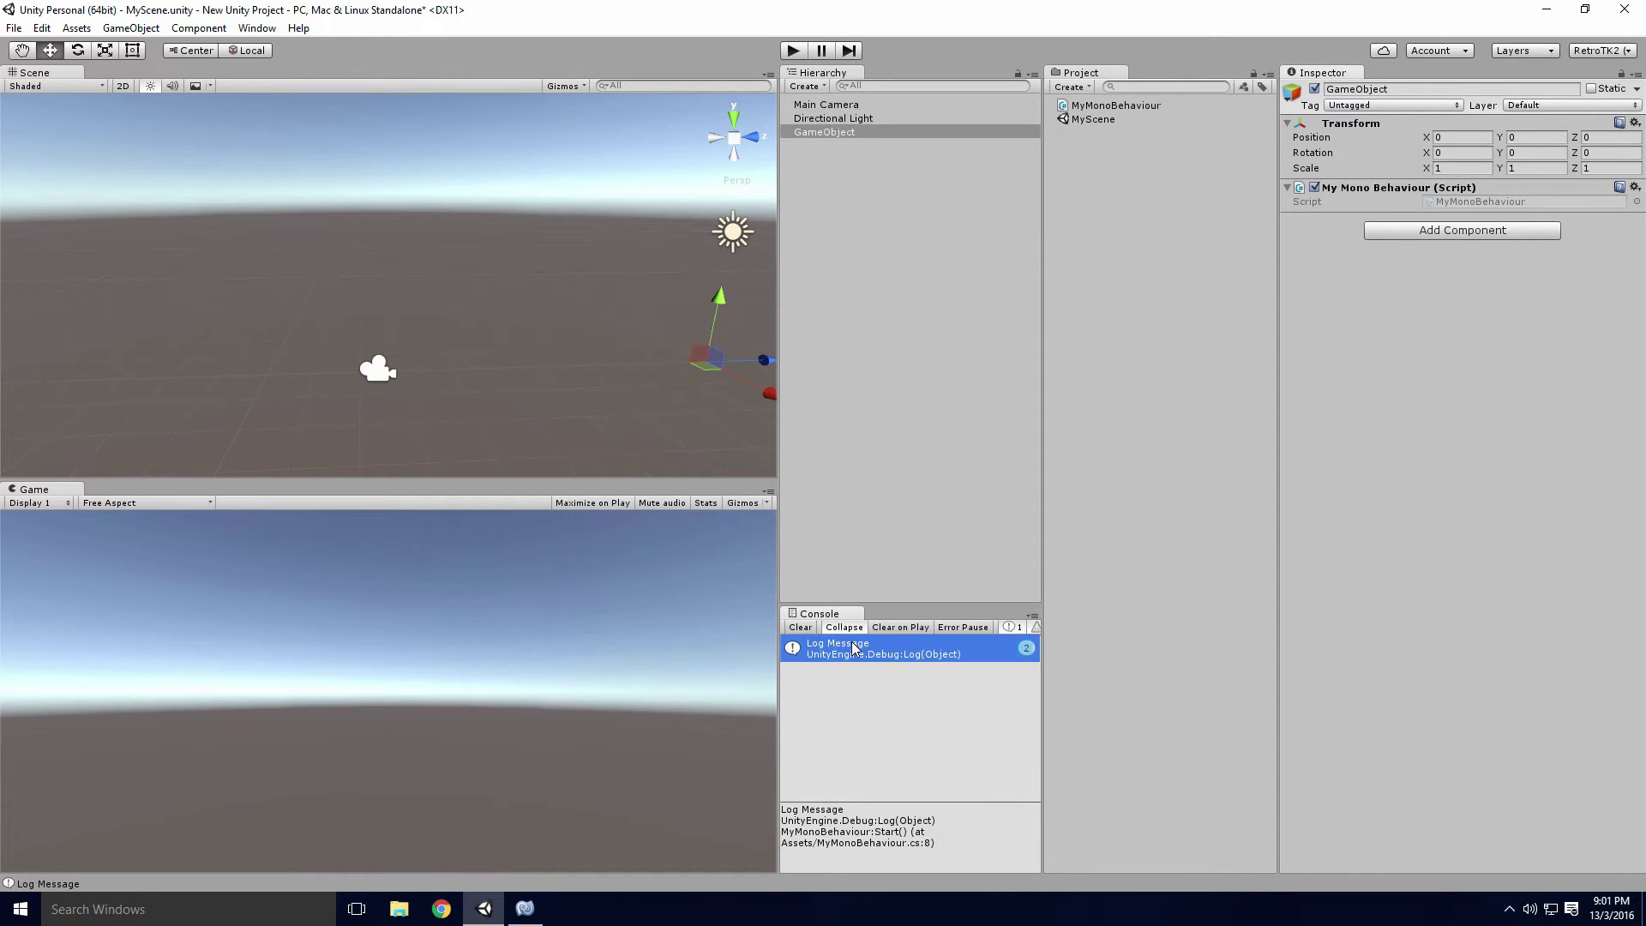
{"action": "left_click", "coordinate": [800, 628]}
{"action": "left_click", "coordinate": [900, 628]}
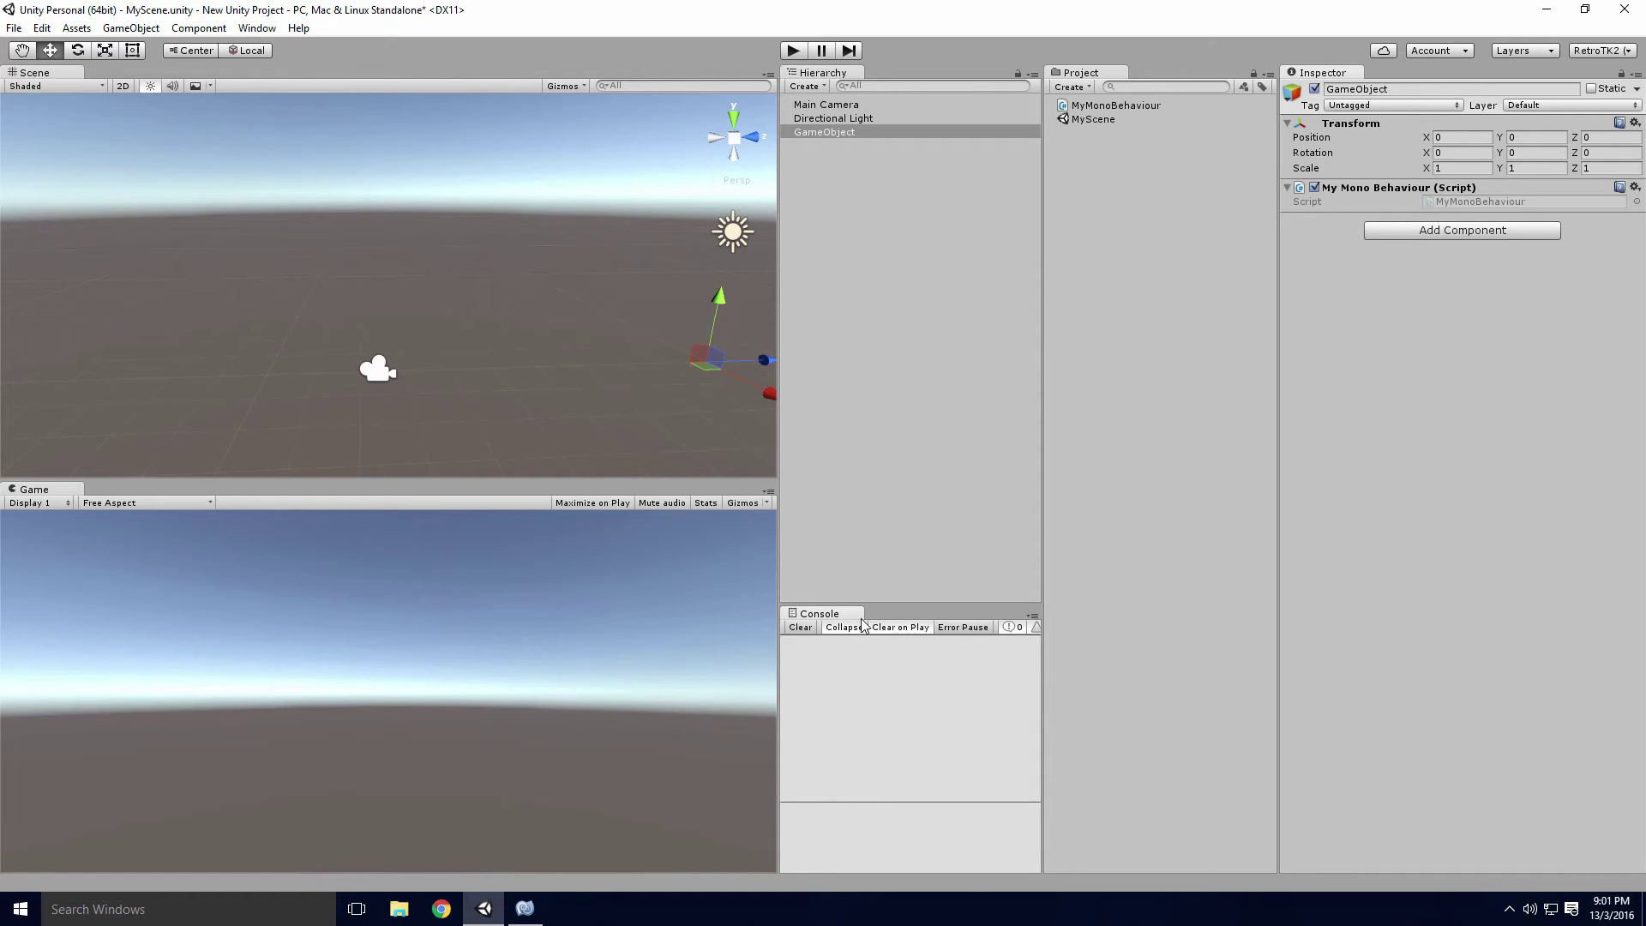
Duplicate the scripted GameObject into GameObject (1) and run the scene.
{"action": "left_click", "coordinate": [884, 214]}
{"action": "left_click", "coordinate": [823, 133]}
{"action": "key", "text": "ctrl+d"}
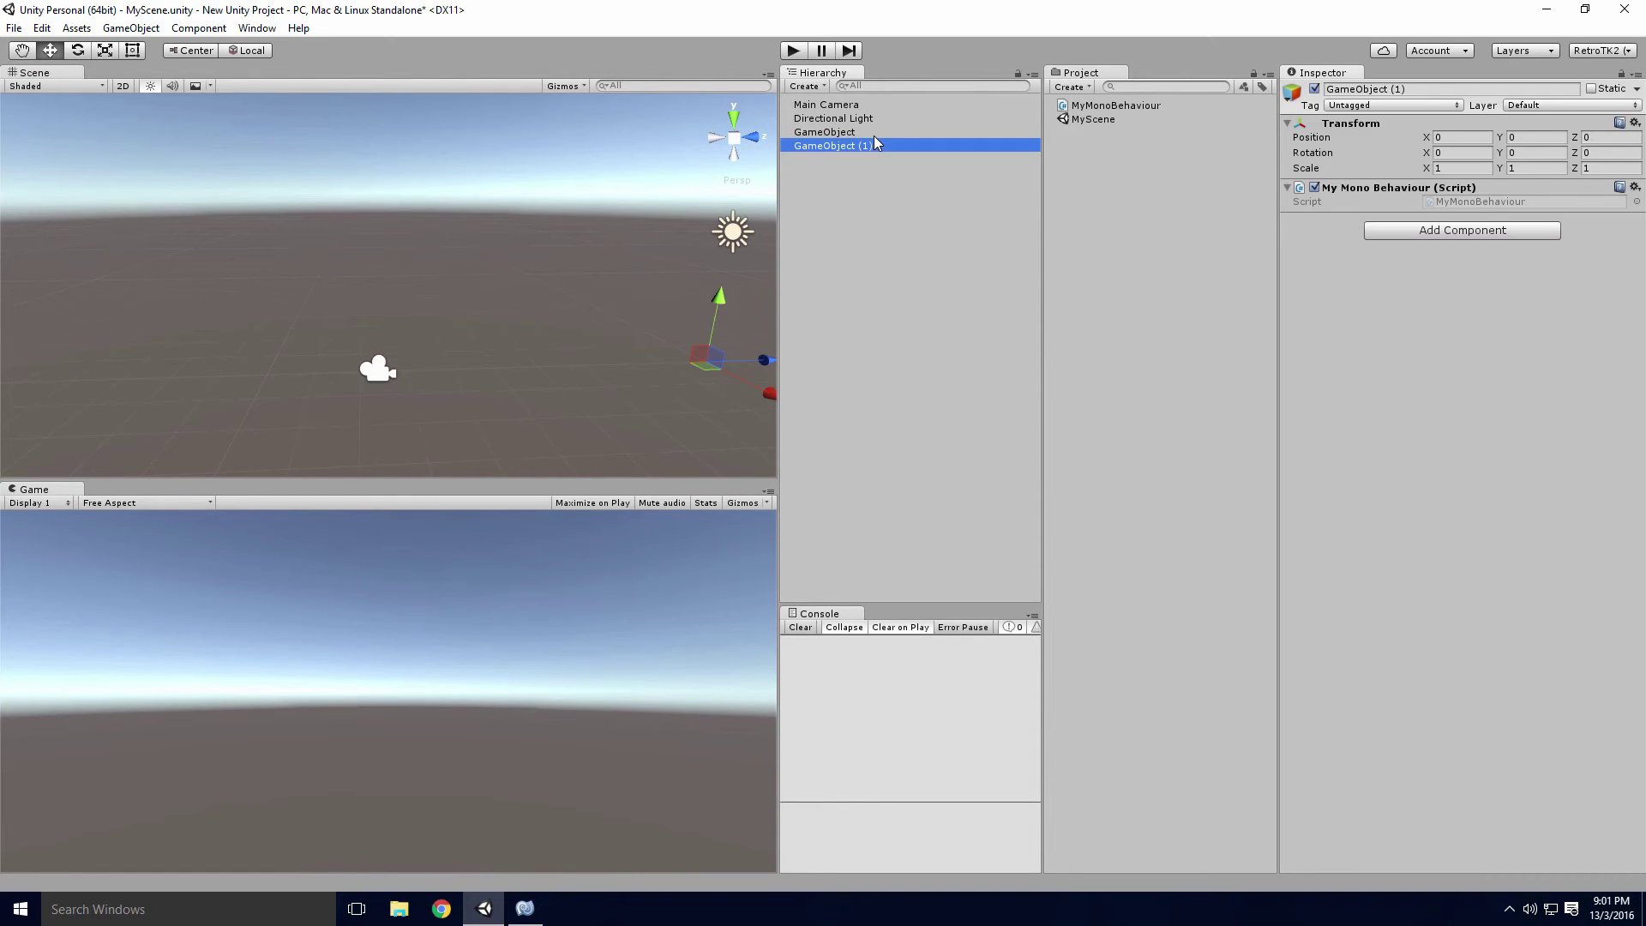
{"action": "left_click", "coordinate": [873, 133]}
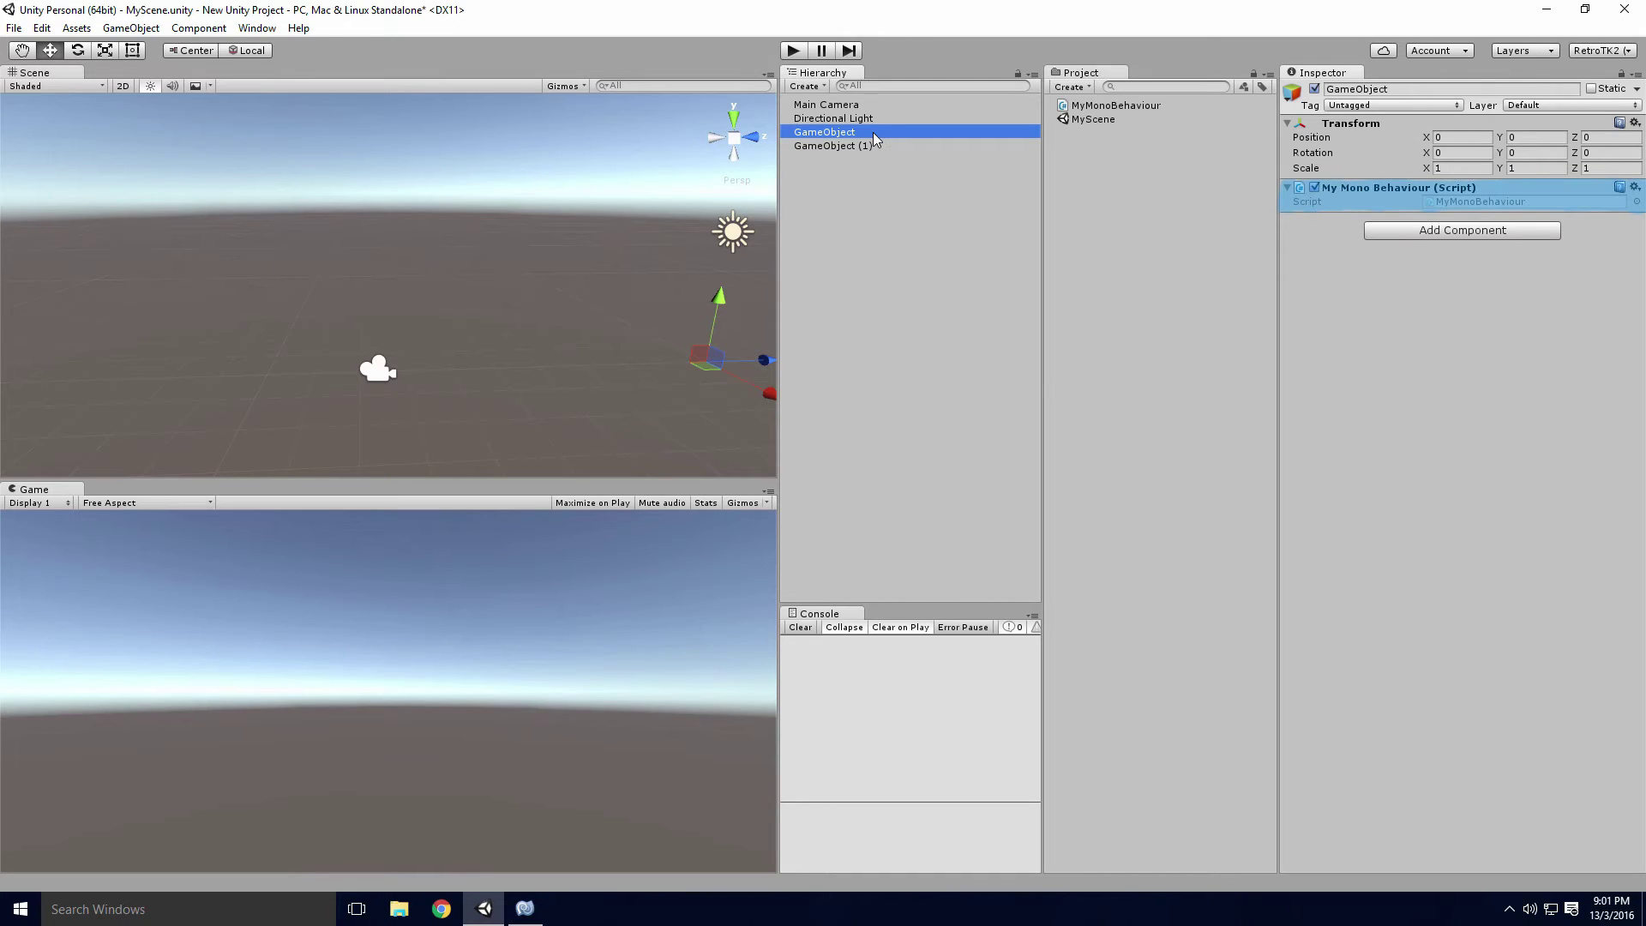
{"action": "left_click", "coordinate": [836, 146]}
{"action": "left_click", "coordinate": [789, 51]}
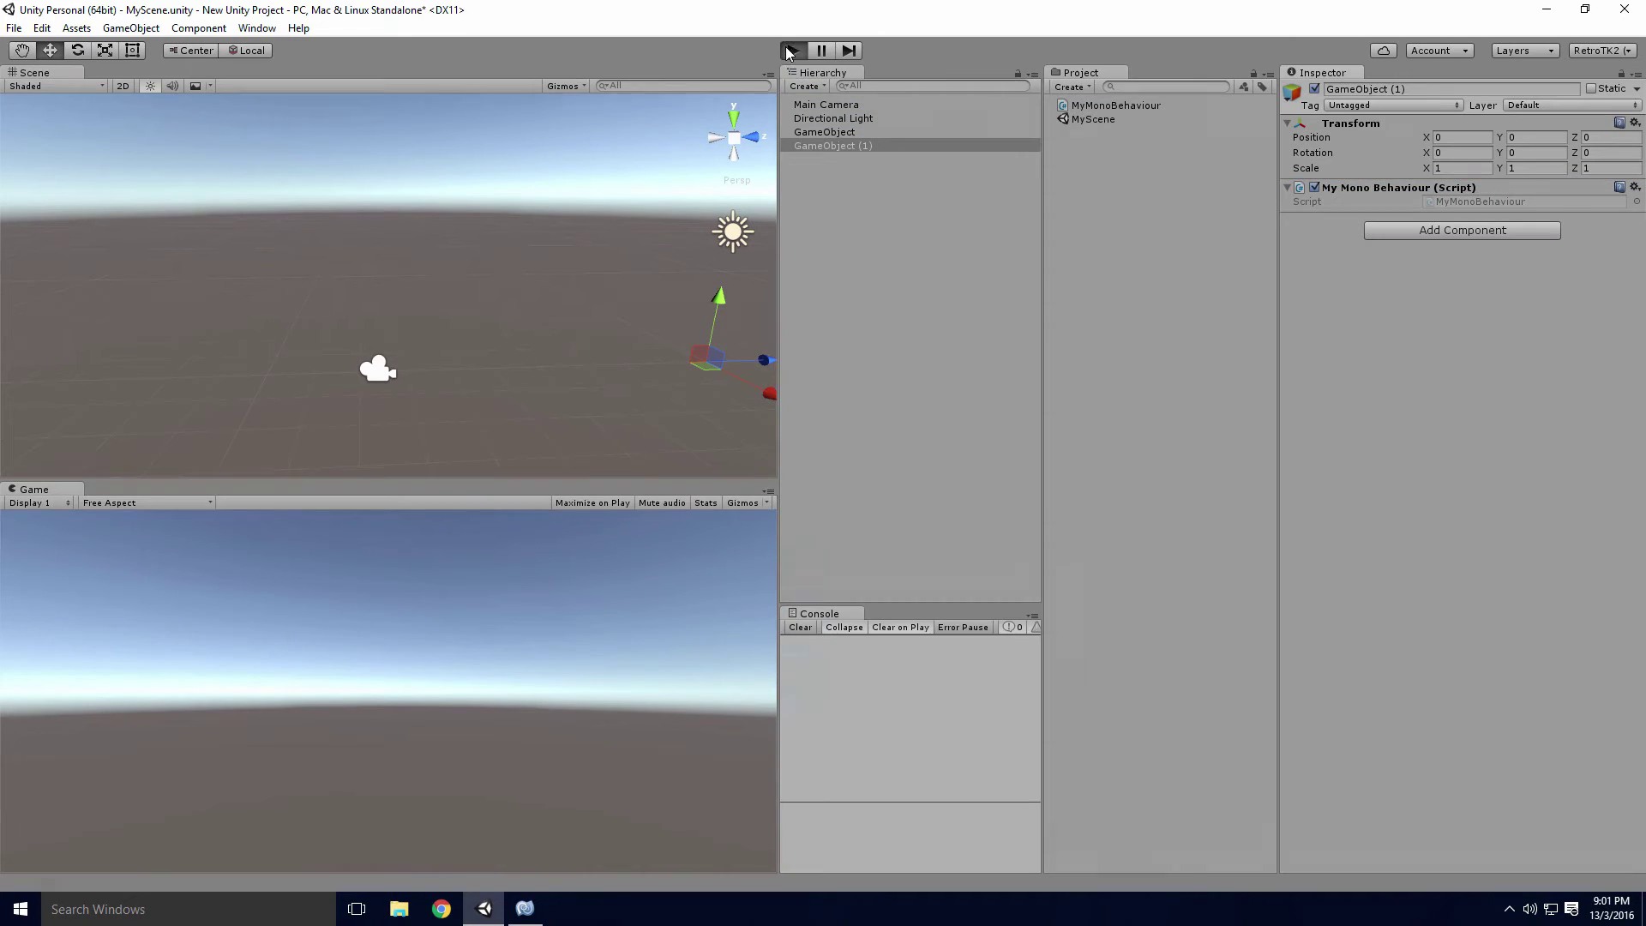
Regroup the Console, then duplicate GameObject (1) into GameObject (2) and run with three scripted objects.
{"action": "left_click", "coordinate": [826, 629]}
{"action": "left_click", "coordinate": [842, 627]}
{"action": "left_click", "coordinate": [791, 50]}
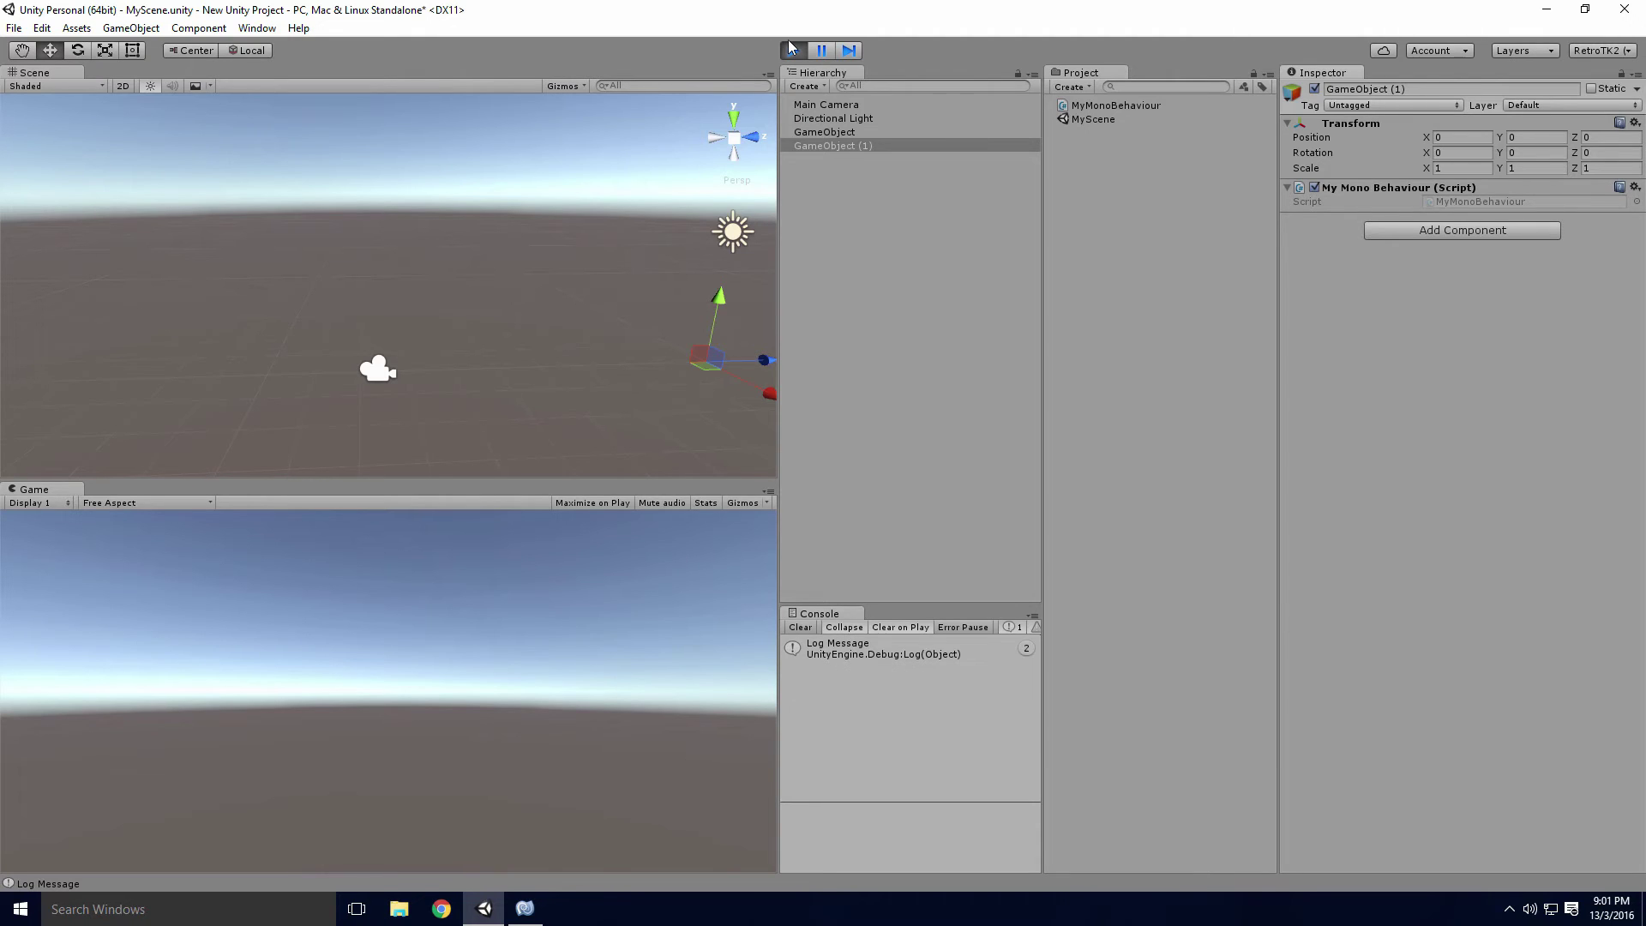
{"action": "left_click", "coordinate": [836, 145]}
{"action": "key", "text": "ctrl+d"}
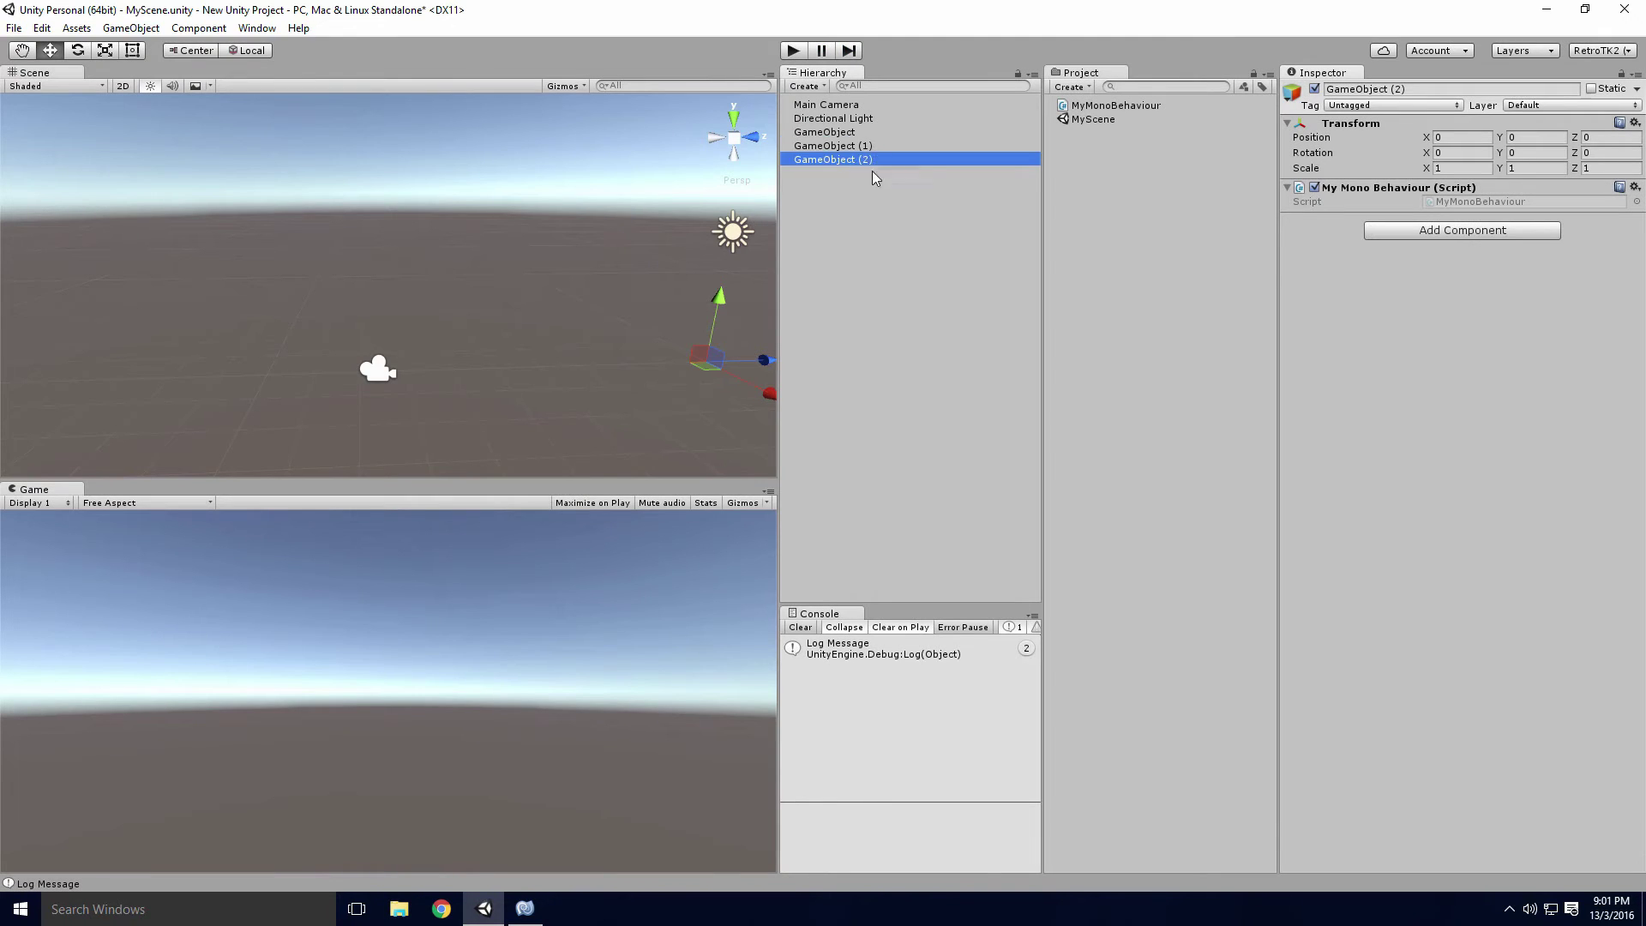
{"action": "left_click", "coordinate": [792, 51]}
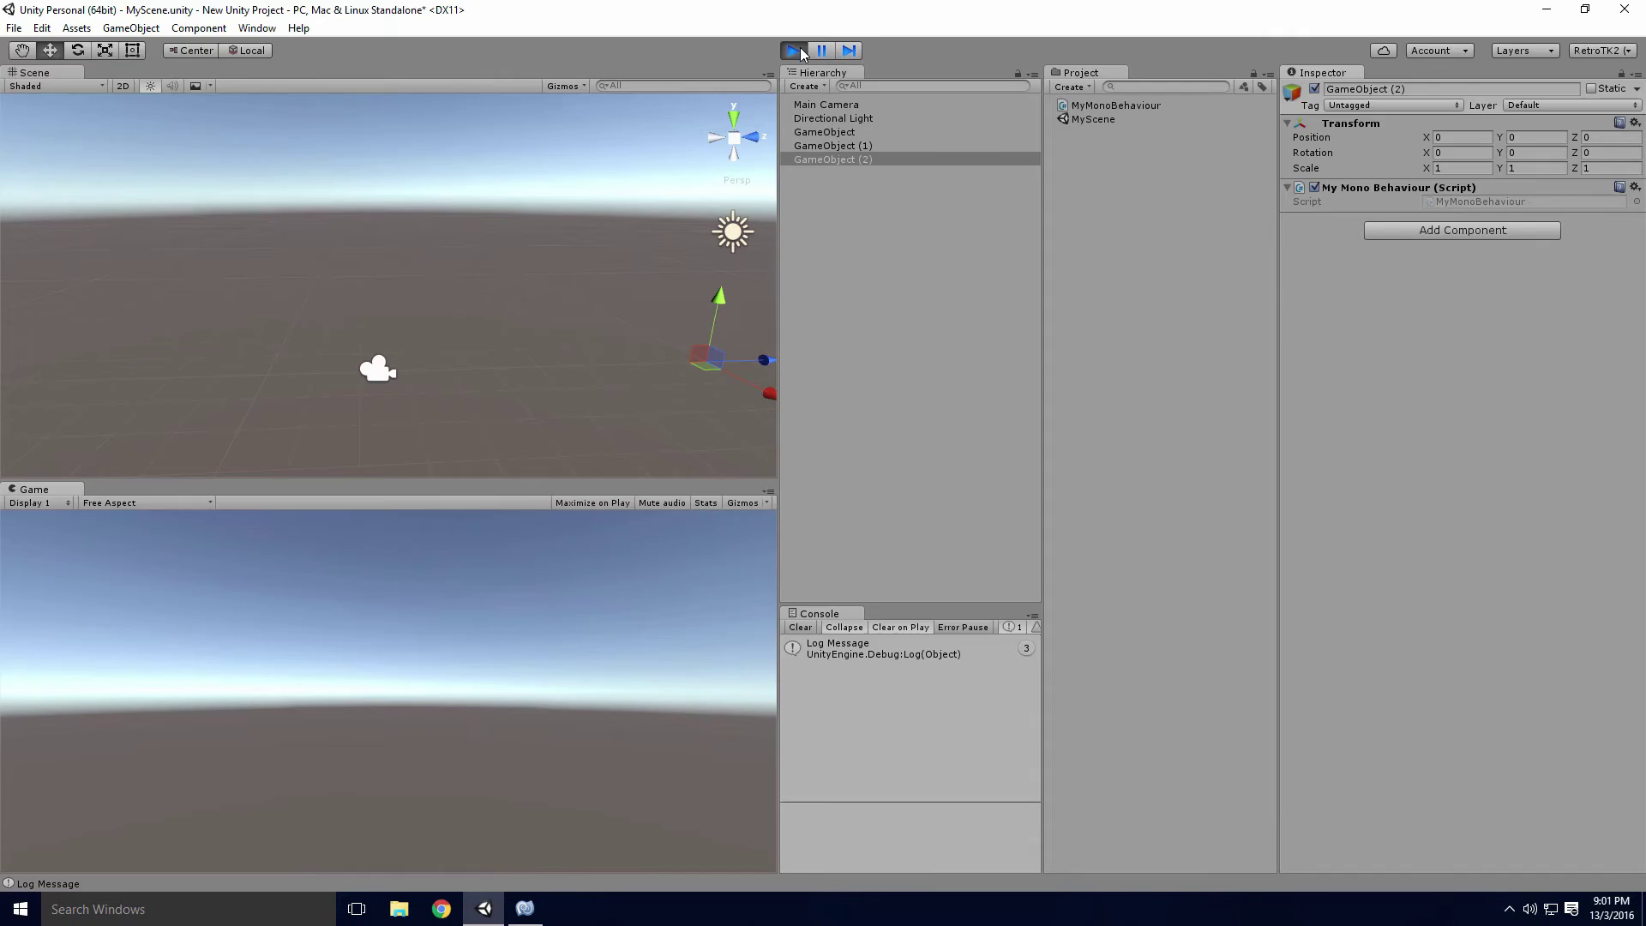
Add Console.Write("Write") and Console.WriteLine("line") to Start with 'using System;' and save the script.
{"action": "key", "text": "alt+Tab"}
{"action": "key", "text": "Return"}
{"action": "type", "text": "Cons"}
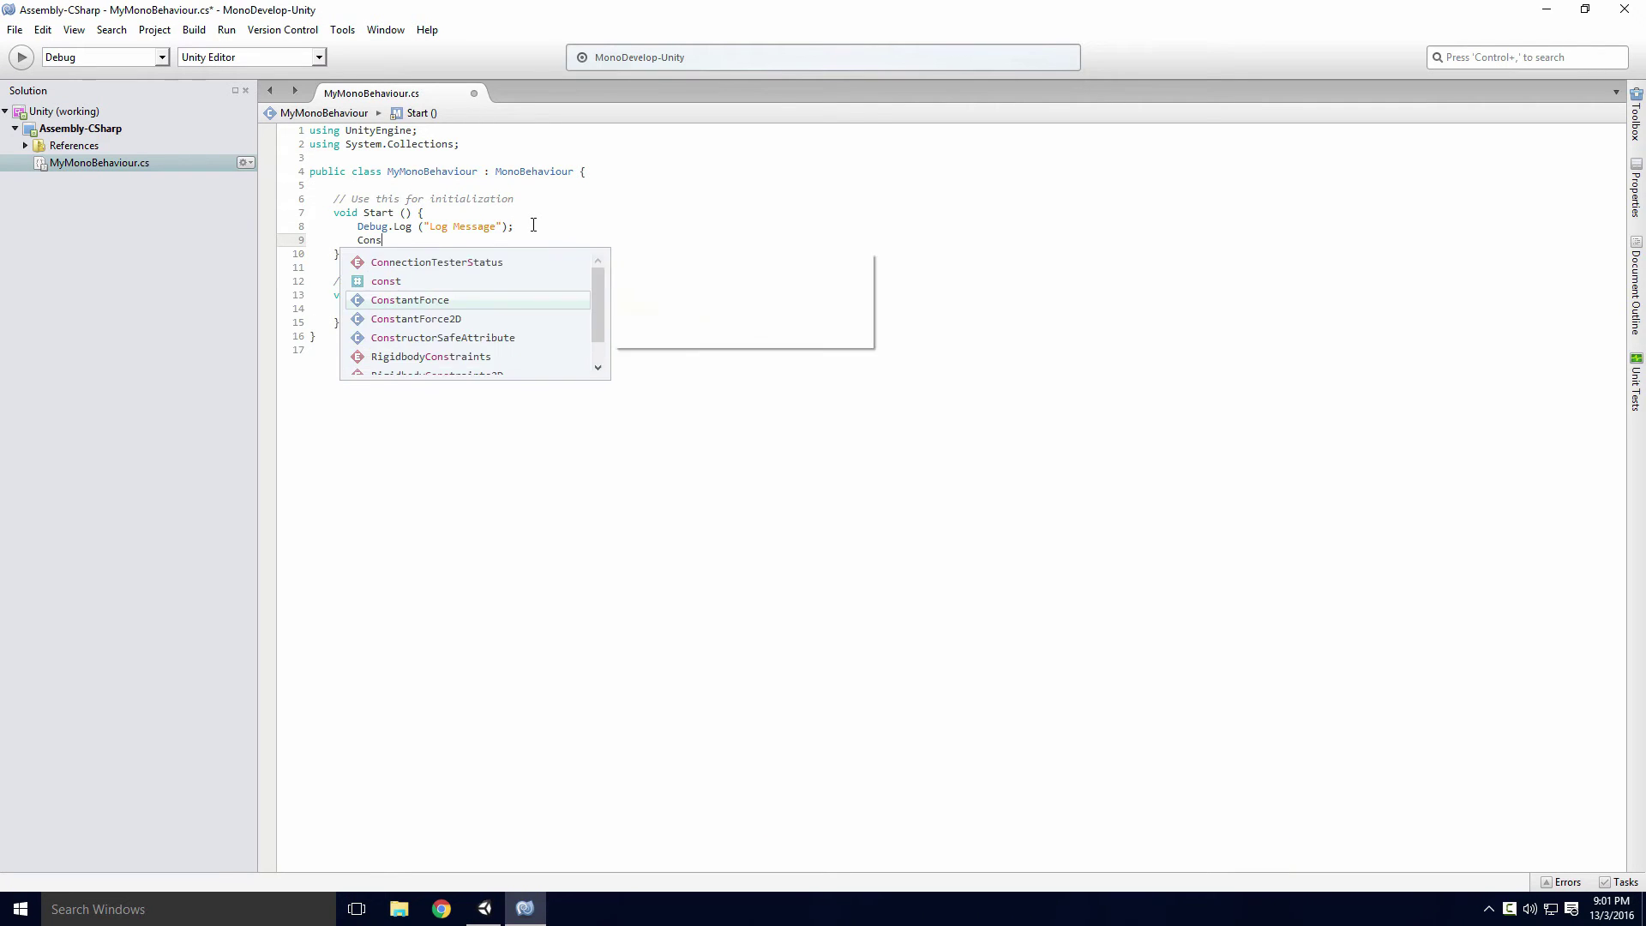
{"action": "type", "text": "ole.Write(\"Write\""}
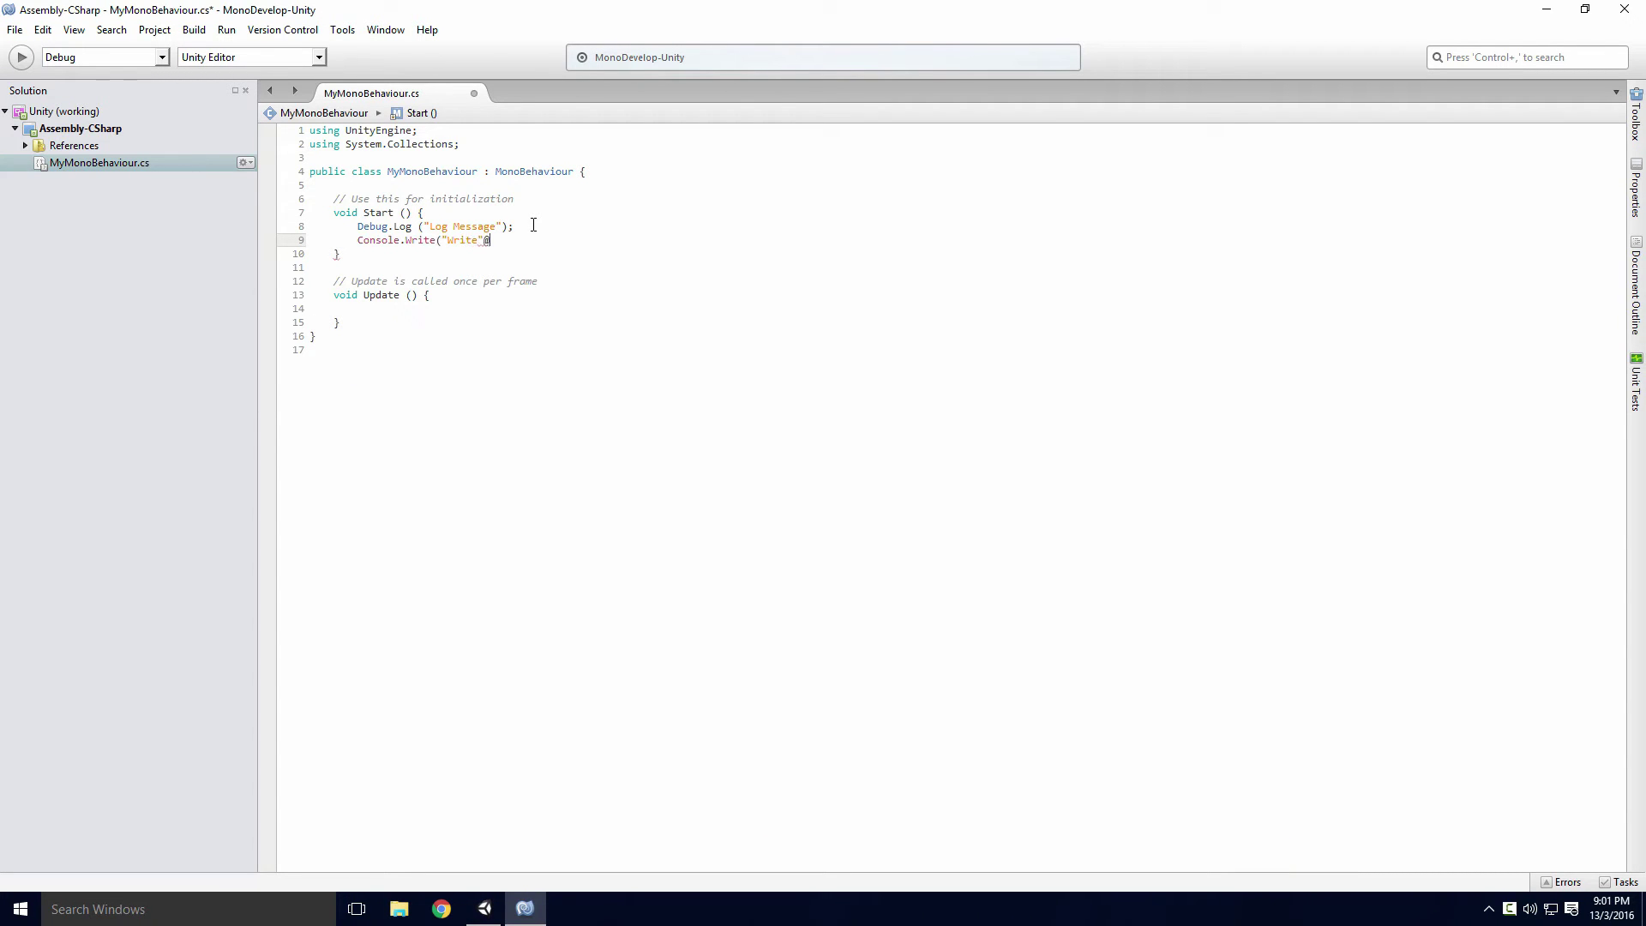
{"action": "type", "text": ");"}
{"action": "key", "text": "alt+Return"}
{"action": "key", "text": "Return"}
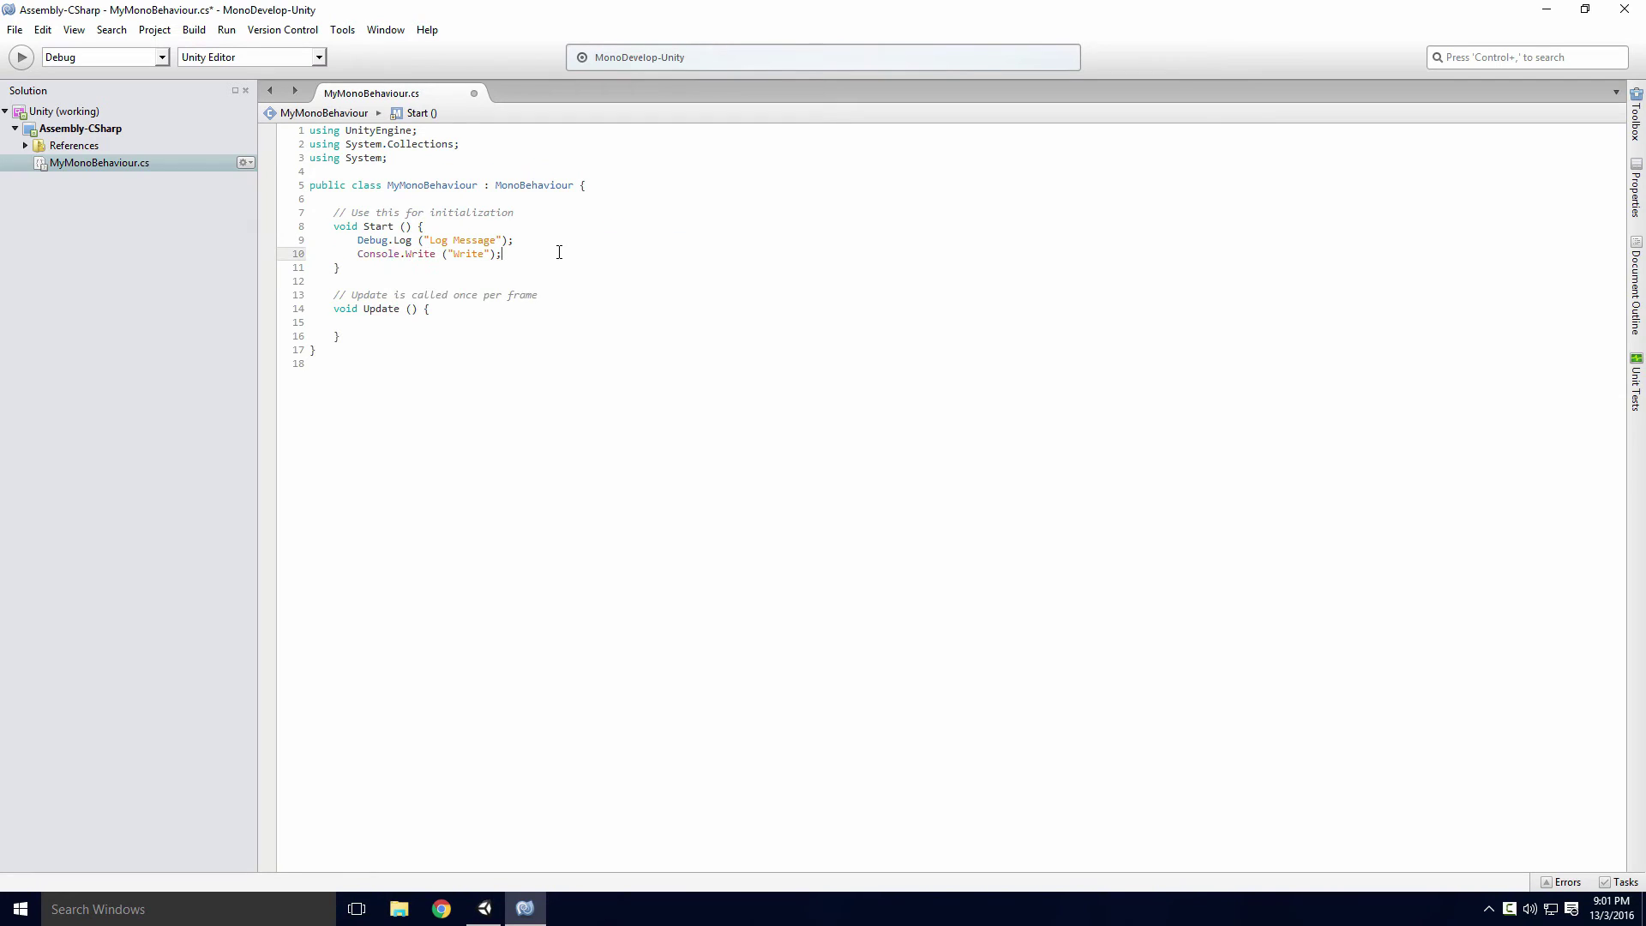
{"action": "key", "text": "Return"}
{"action": "type", "text": "Console.WriteLine ("}
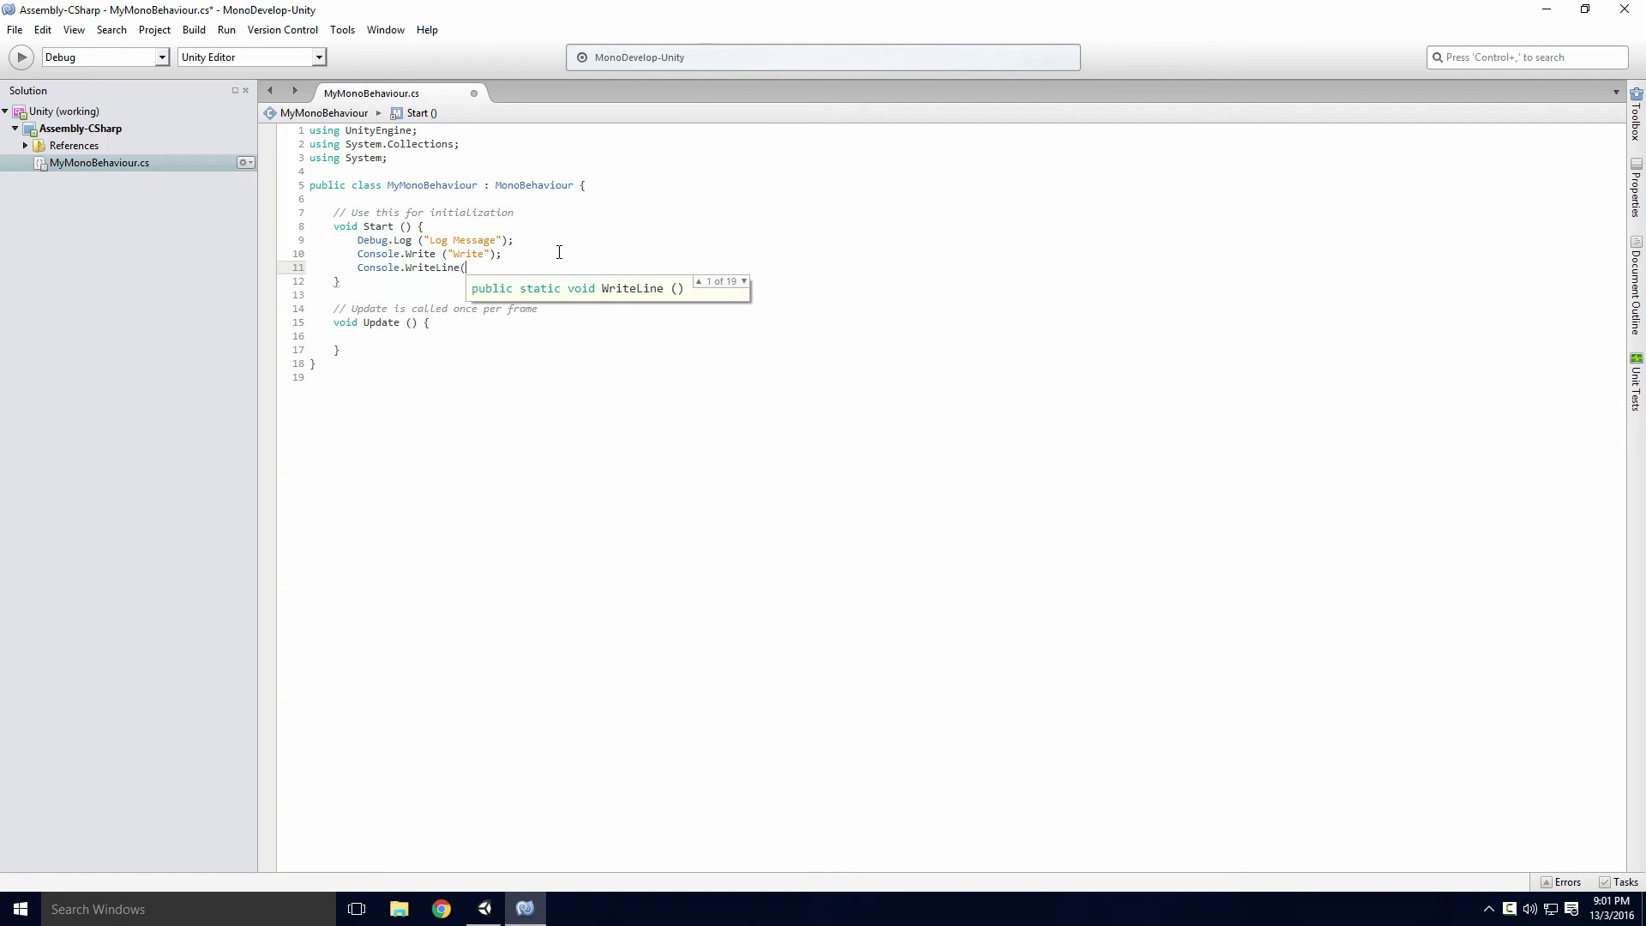
{"action": "type", "text": "\"line\");"}
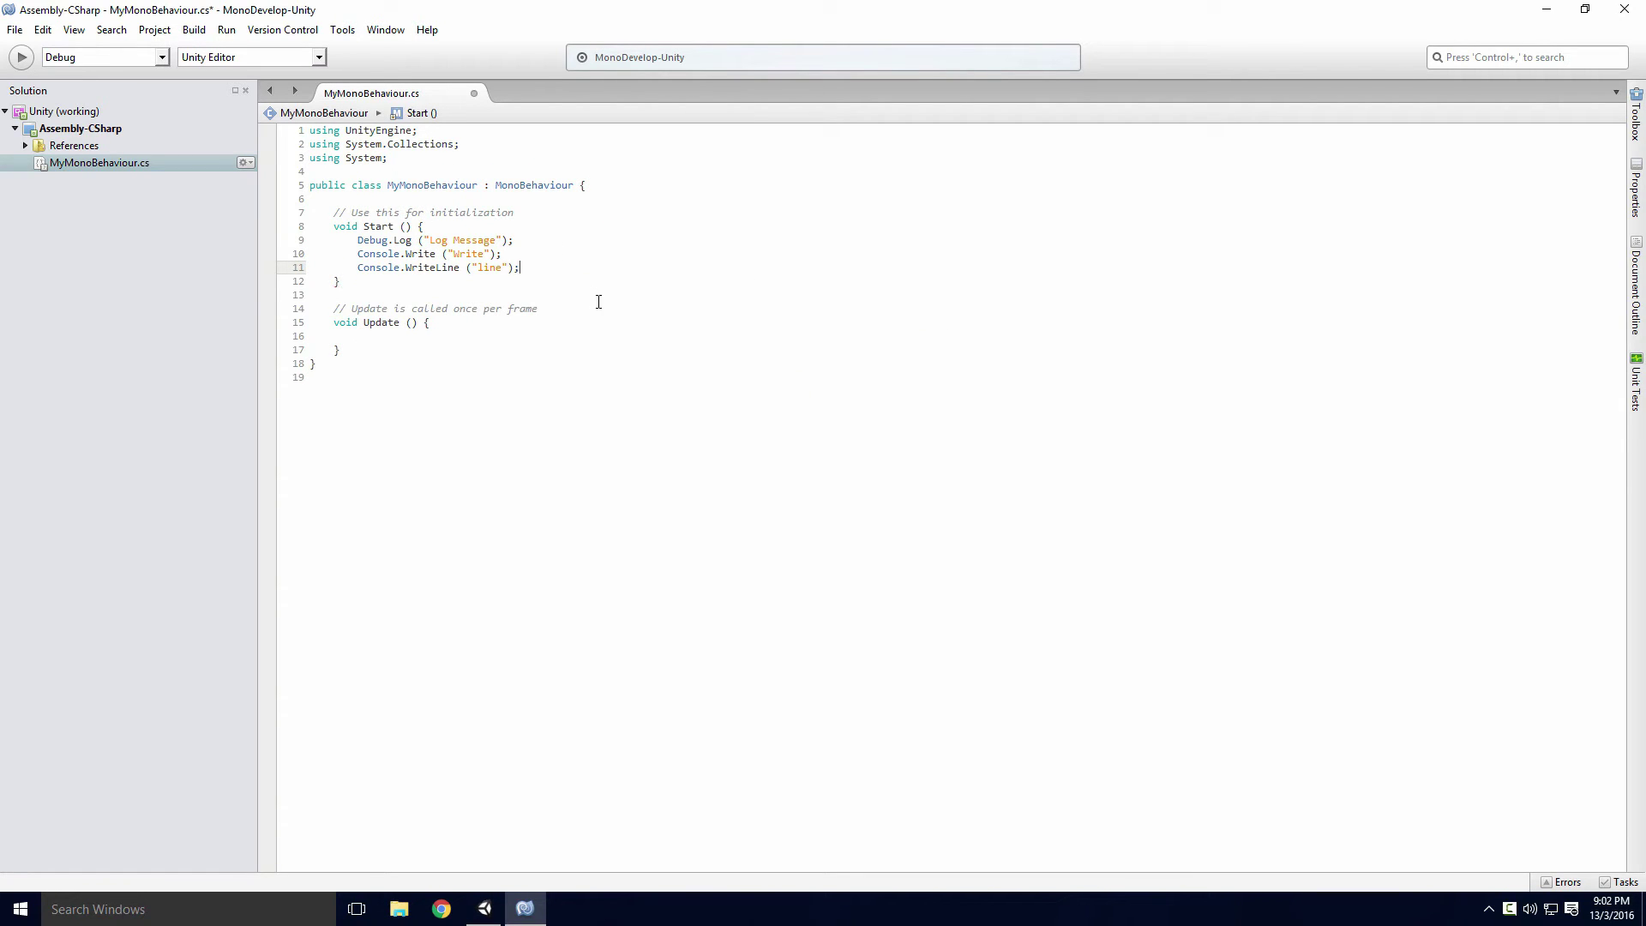
{"action": "key", "text": "Down"}
{"action": "key", "text": "ctrl+s"}
Play the scene and collapse the flood of Update messages into a counted row beside Log Message.
{"action": "left_click", "coordinate": [1546, 9]}
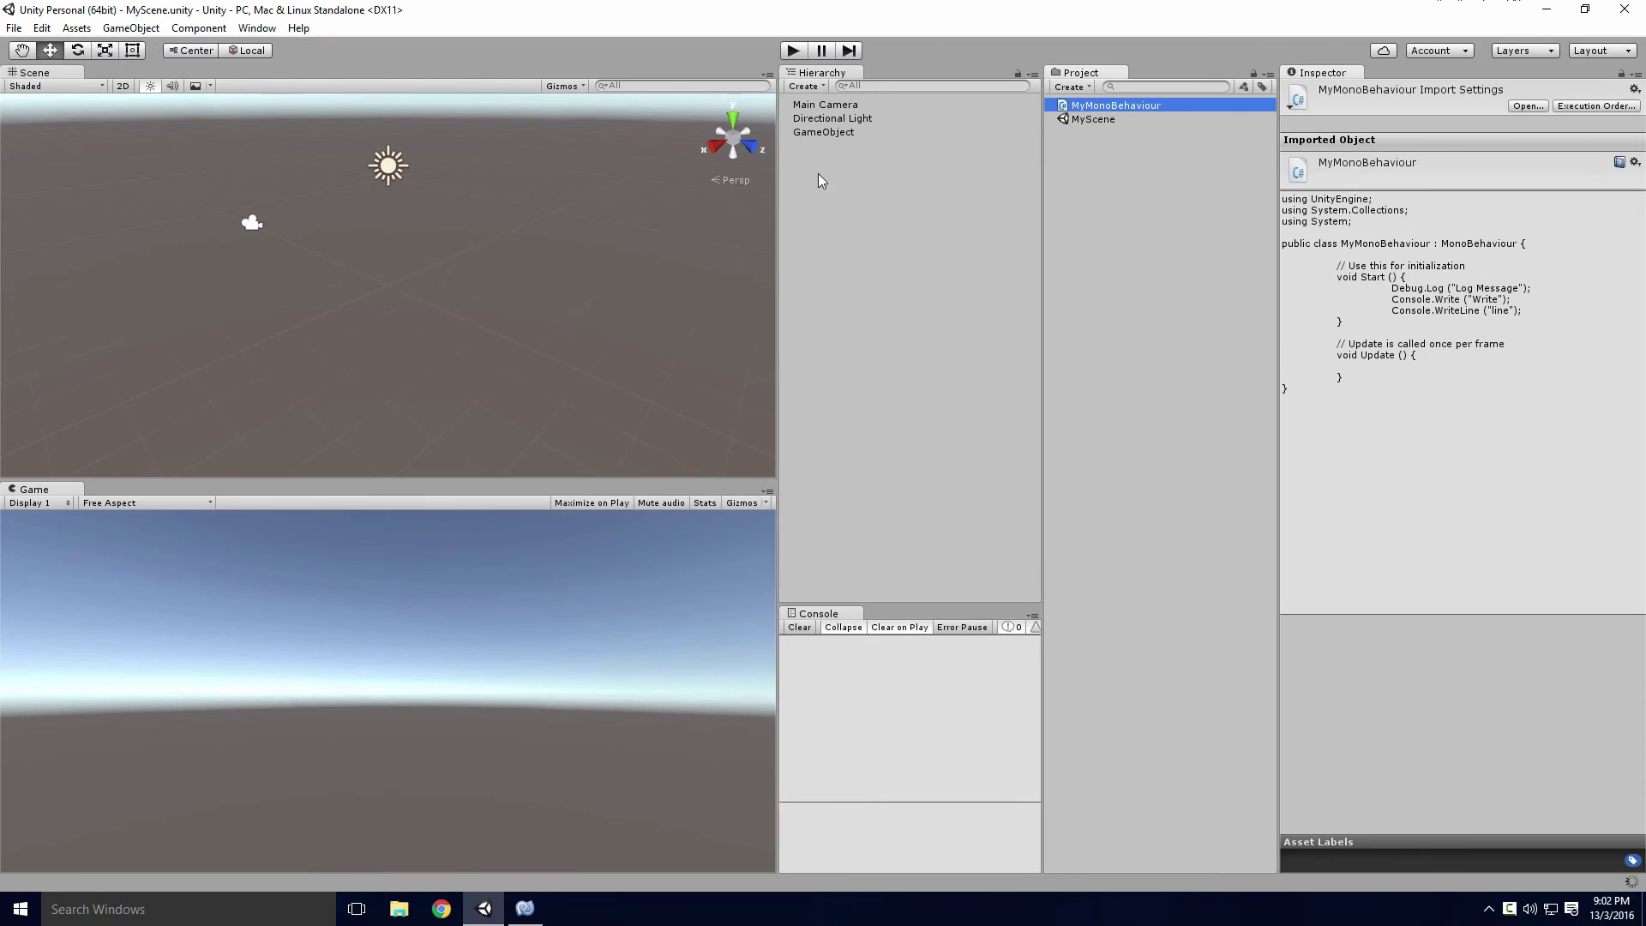
{"action": "left_click", "coordinate": [791, 50]}
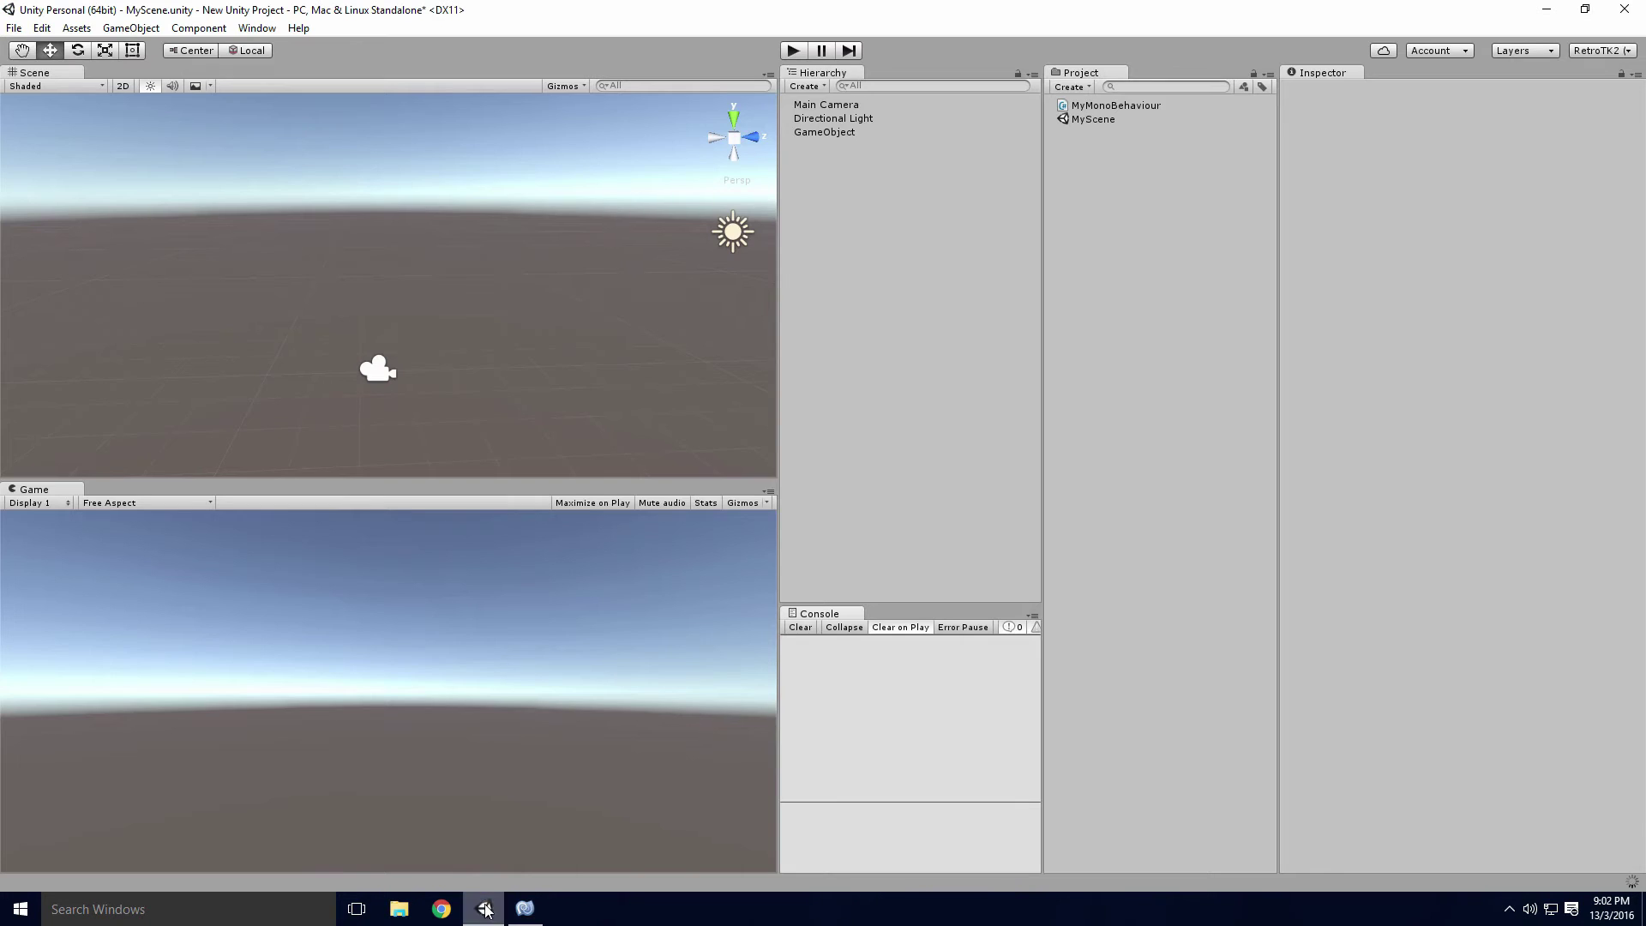
{"action": "key", "text": "ctrl+p"}
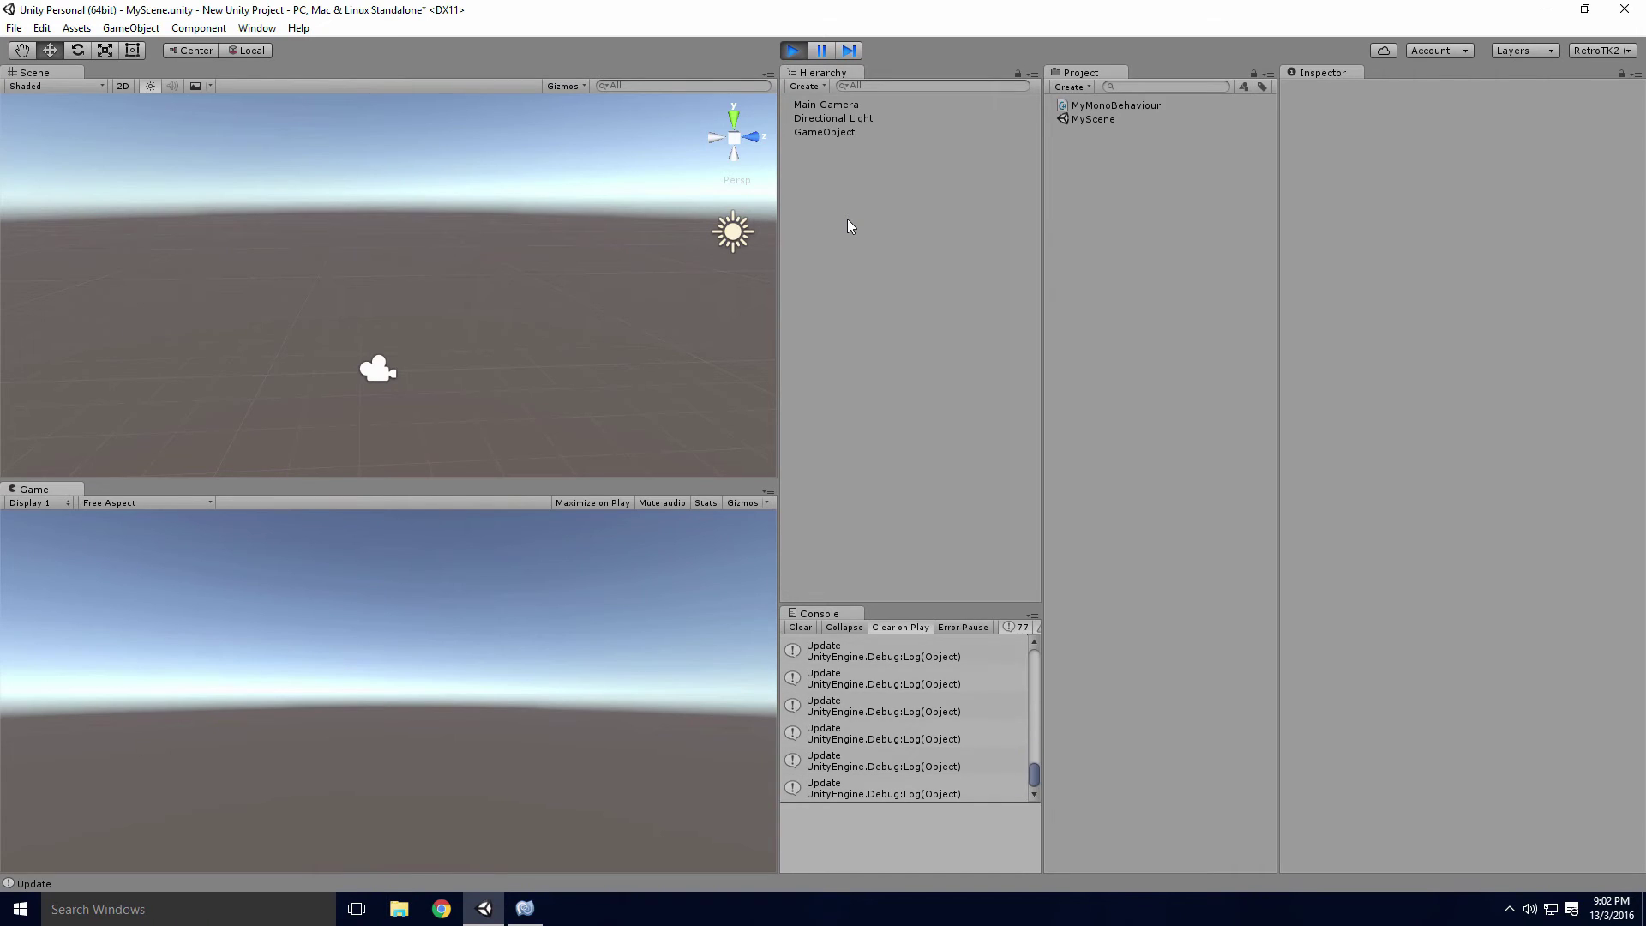
{"action": "left_click", "coordinate": [848, 627]}
{"action": "left_click", "coordinate": [853, 648]}
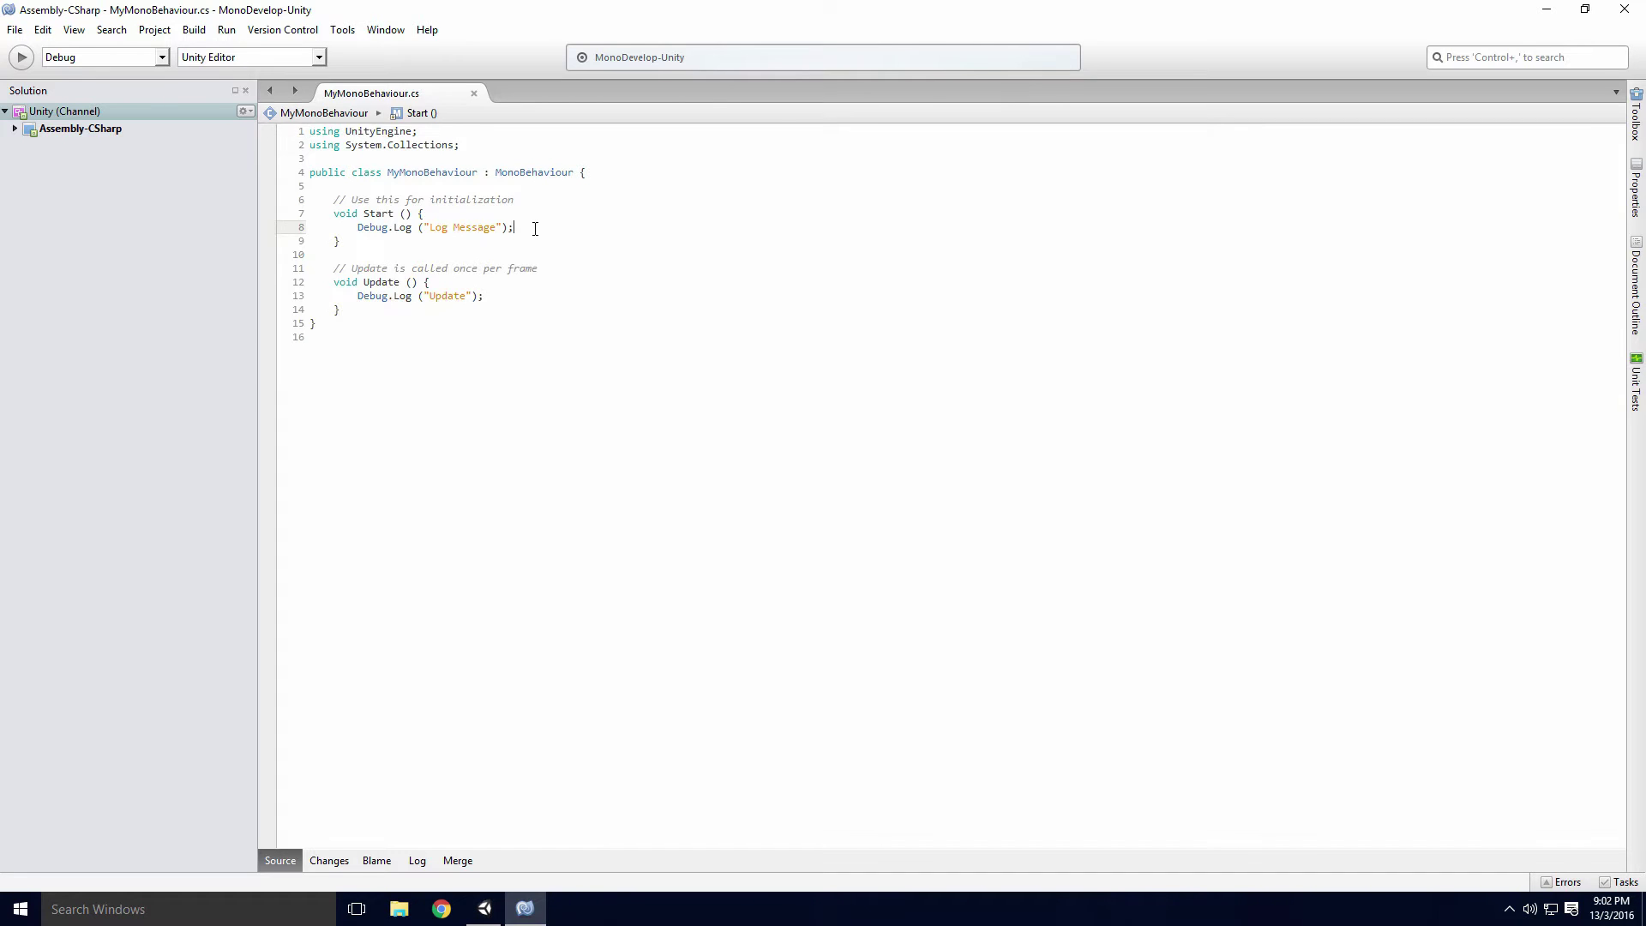
{"action": "type", "text": "Debug.LogWarning"}
{"action": "type", "text": " (\"Warning"}
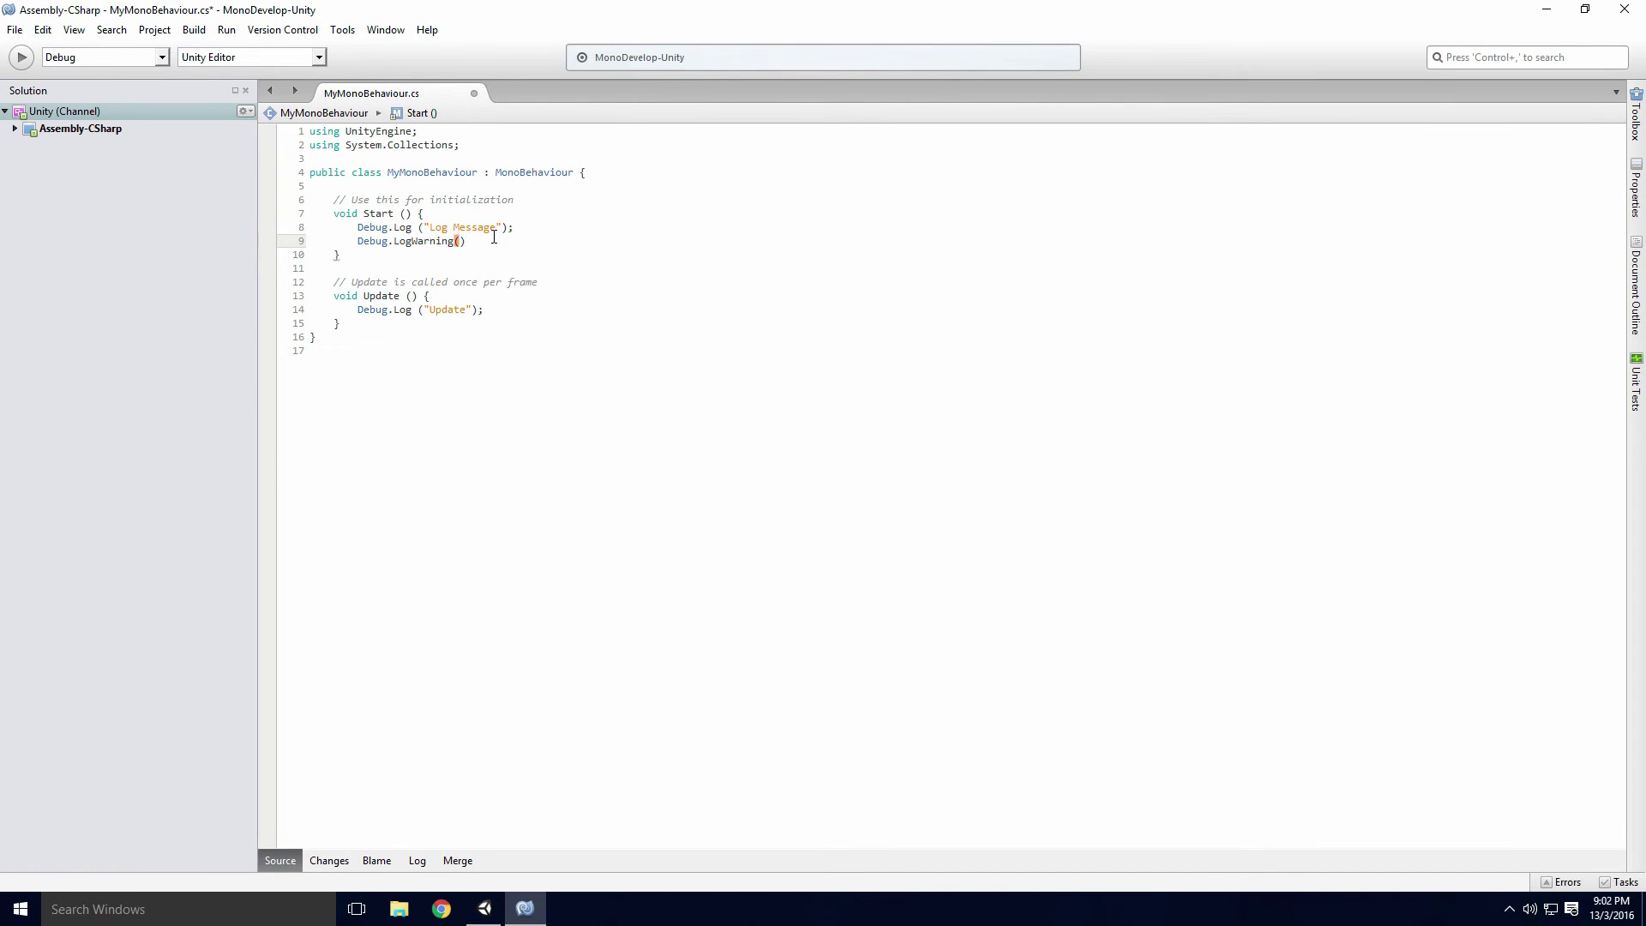
{"action": "type", "text": "\");"}
Add Debug.LogWarning("Warning") and Debug.LogError("Error") lines to Start.
{"action": "key", "text": "Return"}
{"action": "type", "text": "Debug.LogError (\"\""}
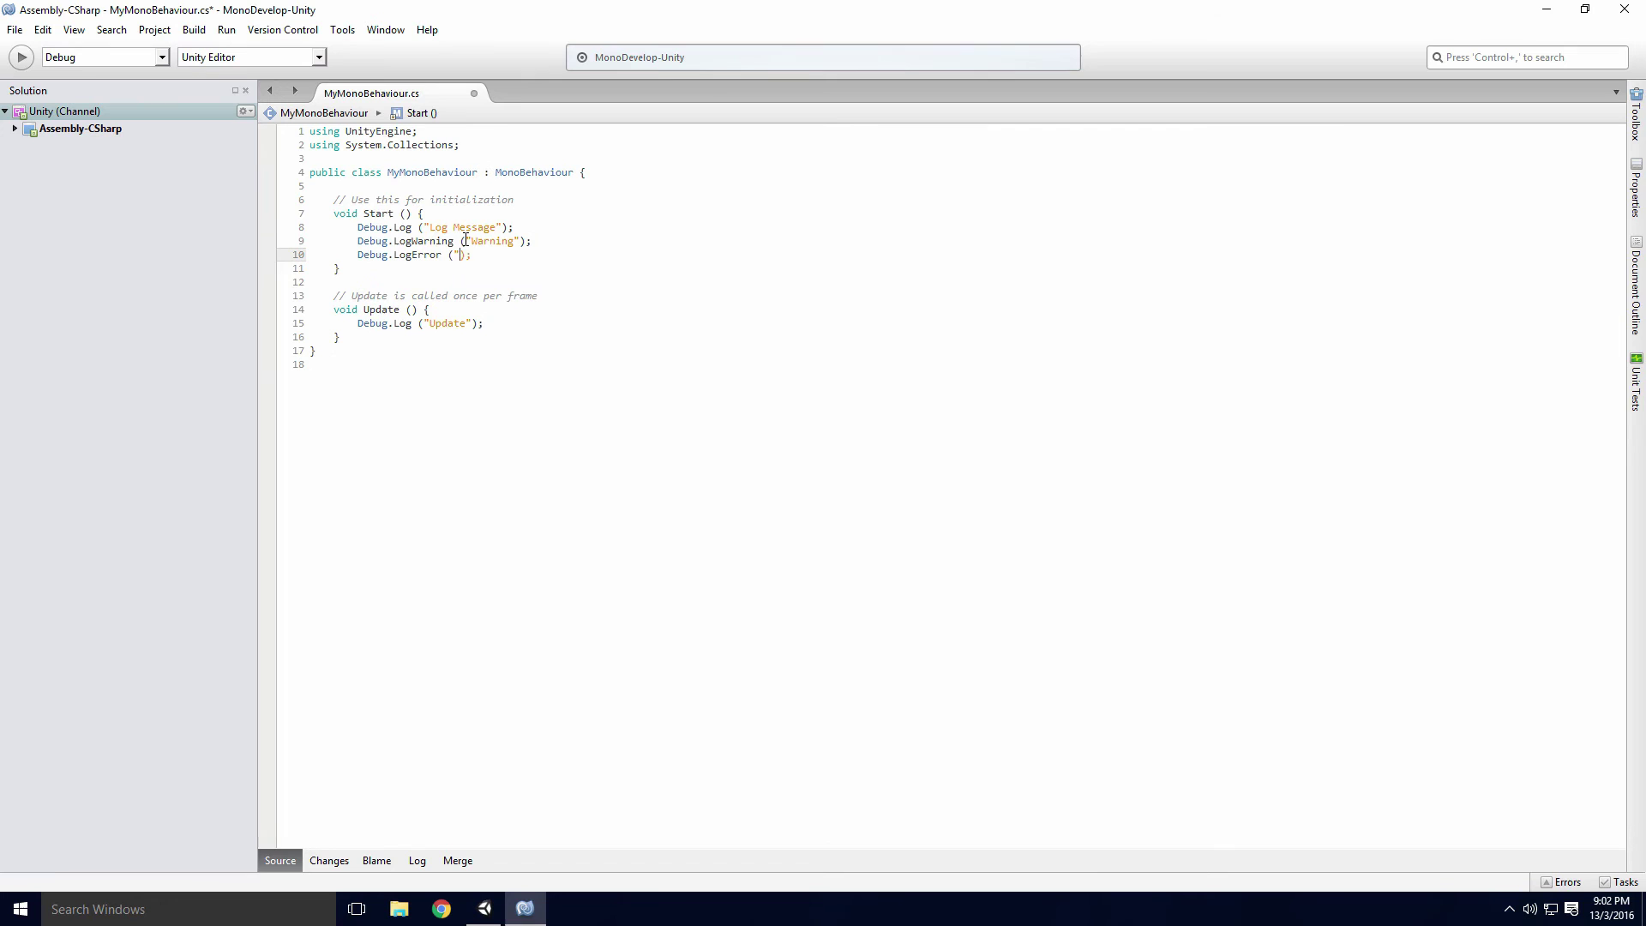
{"action": "type", "text": "Error"}
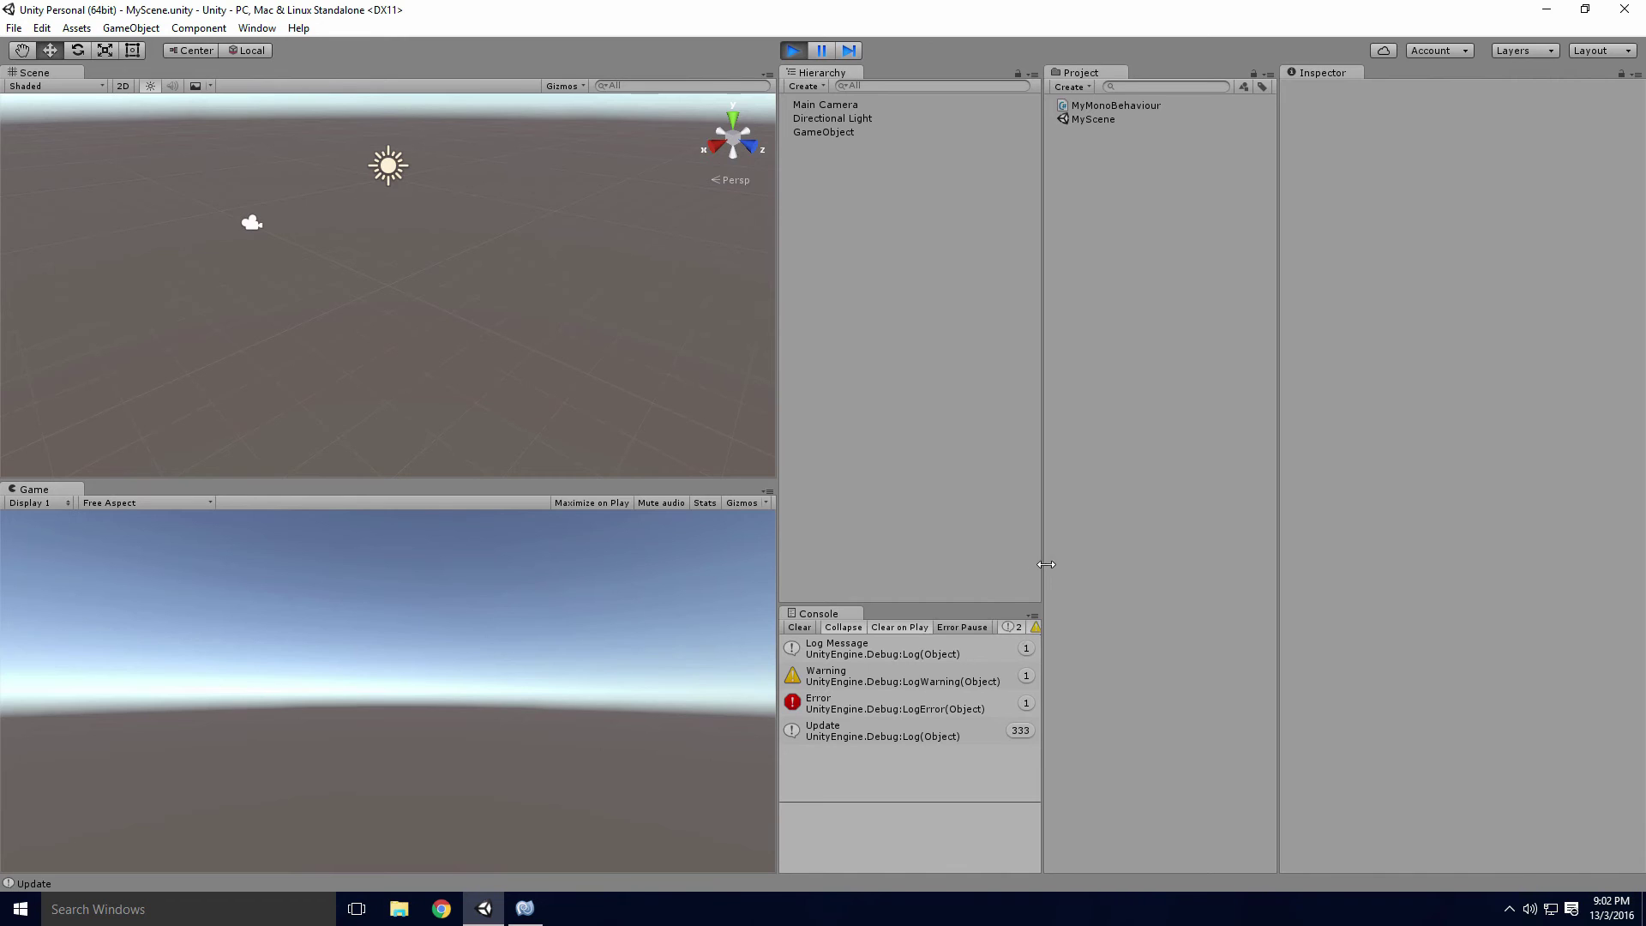
Widen the Console and toggle its log and error type filters off and back on.
{"action": "left_click_drag", "start_coordinate": [1043, 562], "coordinate": [1091, 561]}
{"action": "left_click", "coordinate": [1067, 628]}
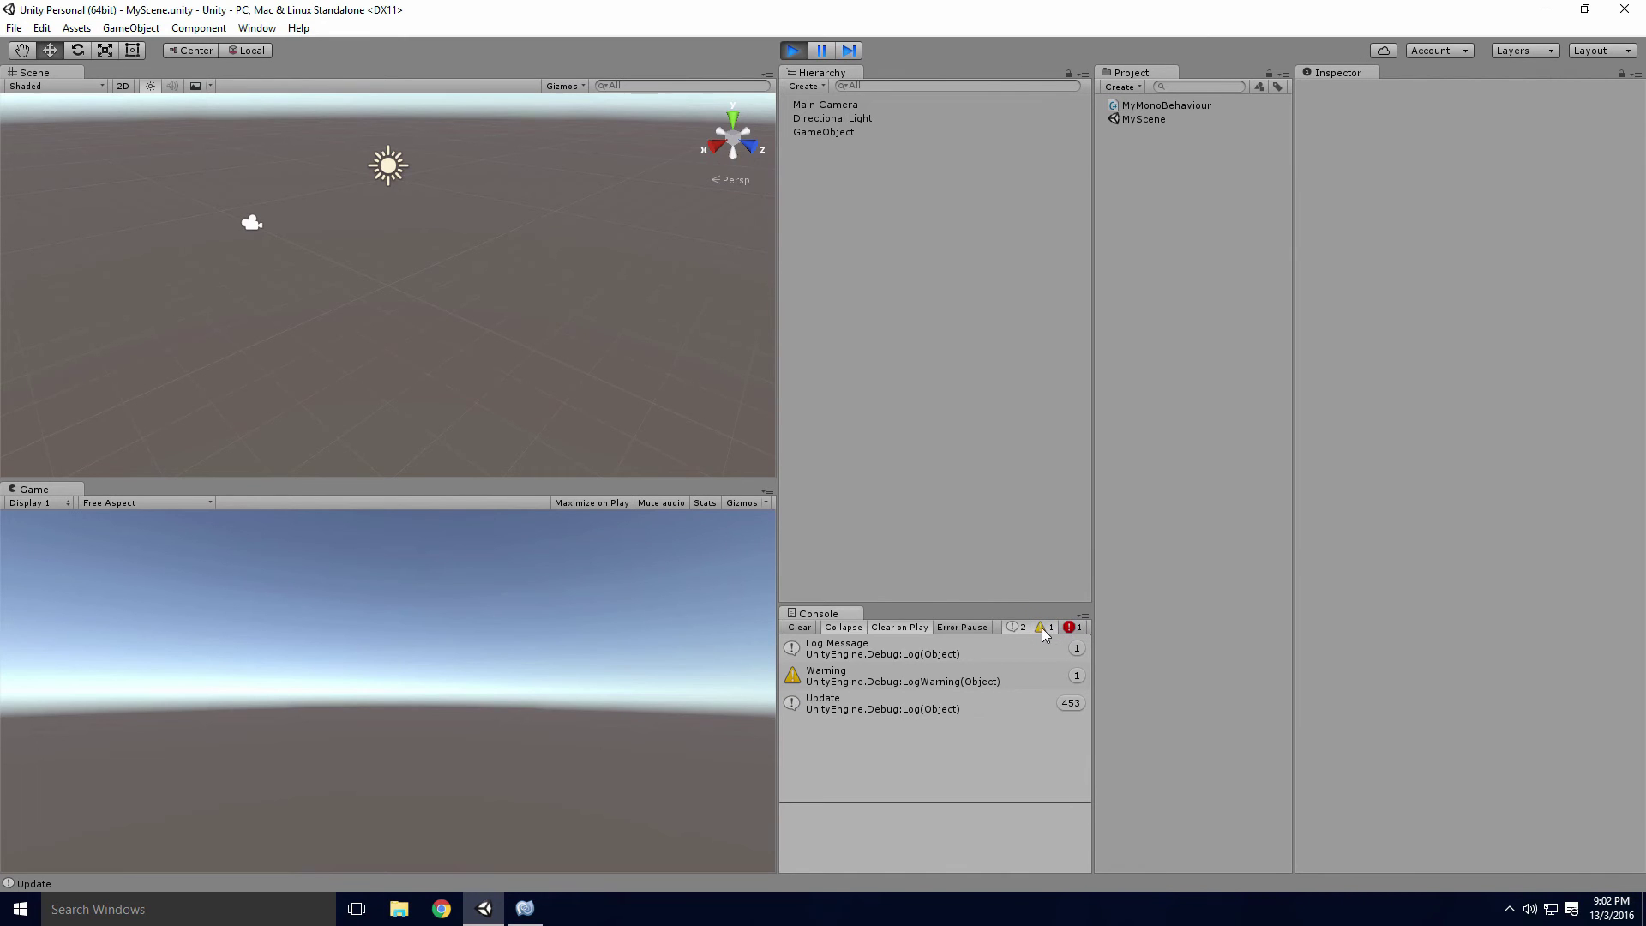
{"action": "left_click", "coordinate": [1042, 628]}
{"action": "left_click", "coordinate": [1016, 629]}
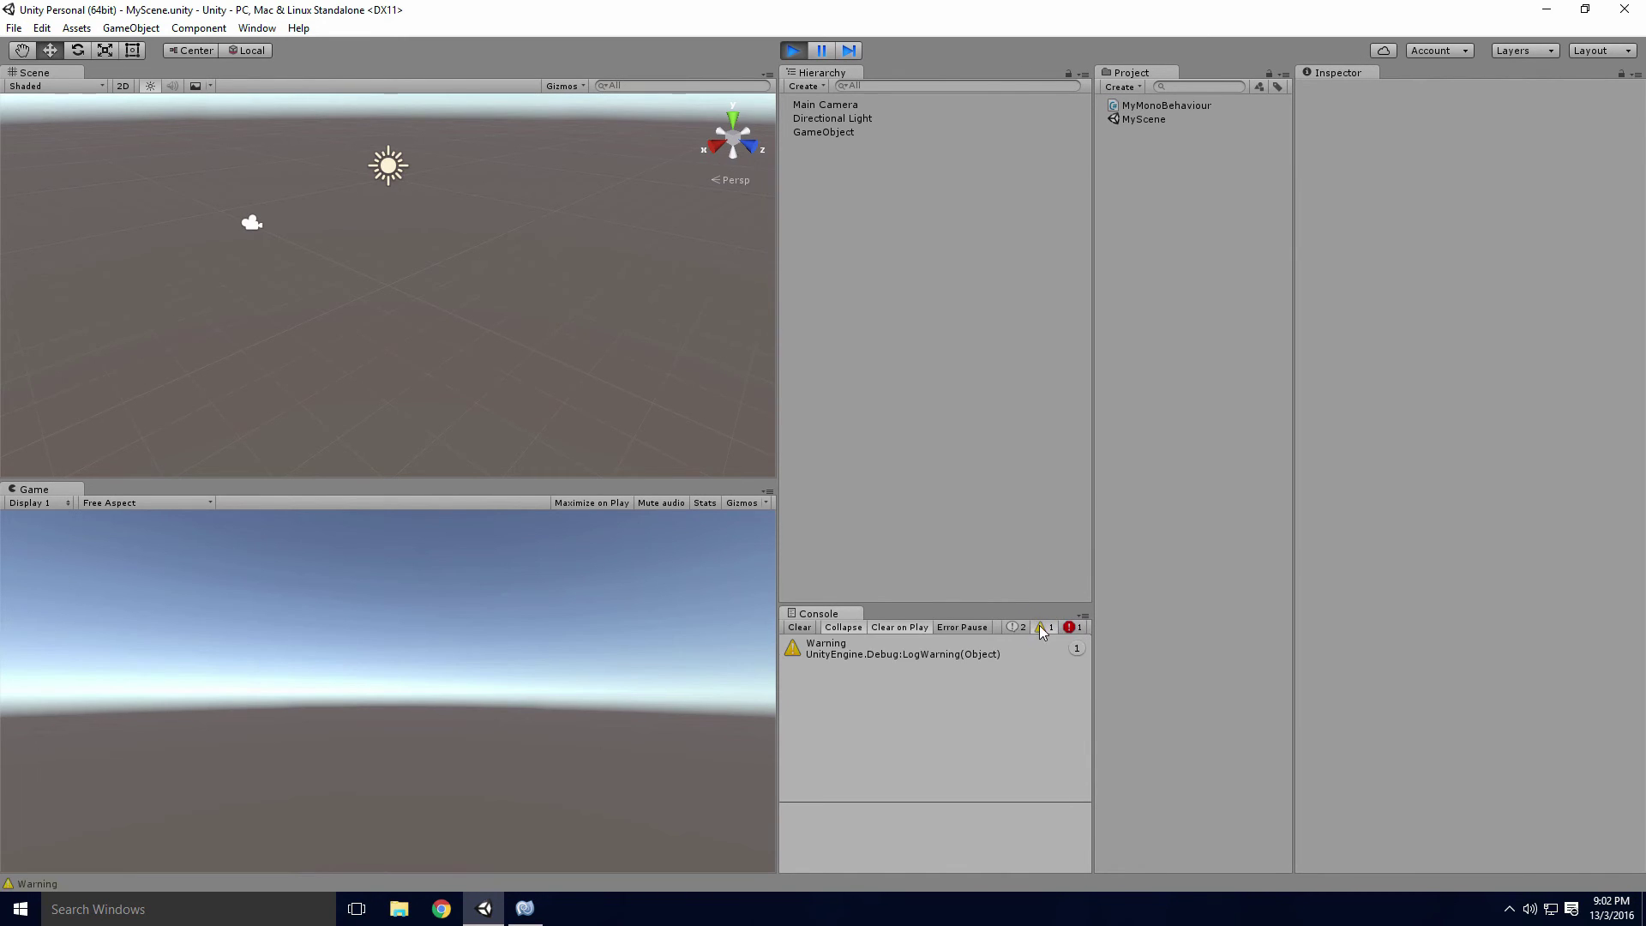
{"action": "left_click", "coordinate": [1067, 628]}
{"action": "left_click", "coordinate": [1016, 629]}
Pause the running game, step it forward three single frames, then stop play mode.
{"action": "left_click", "coordinate": [822, 50]}
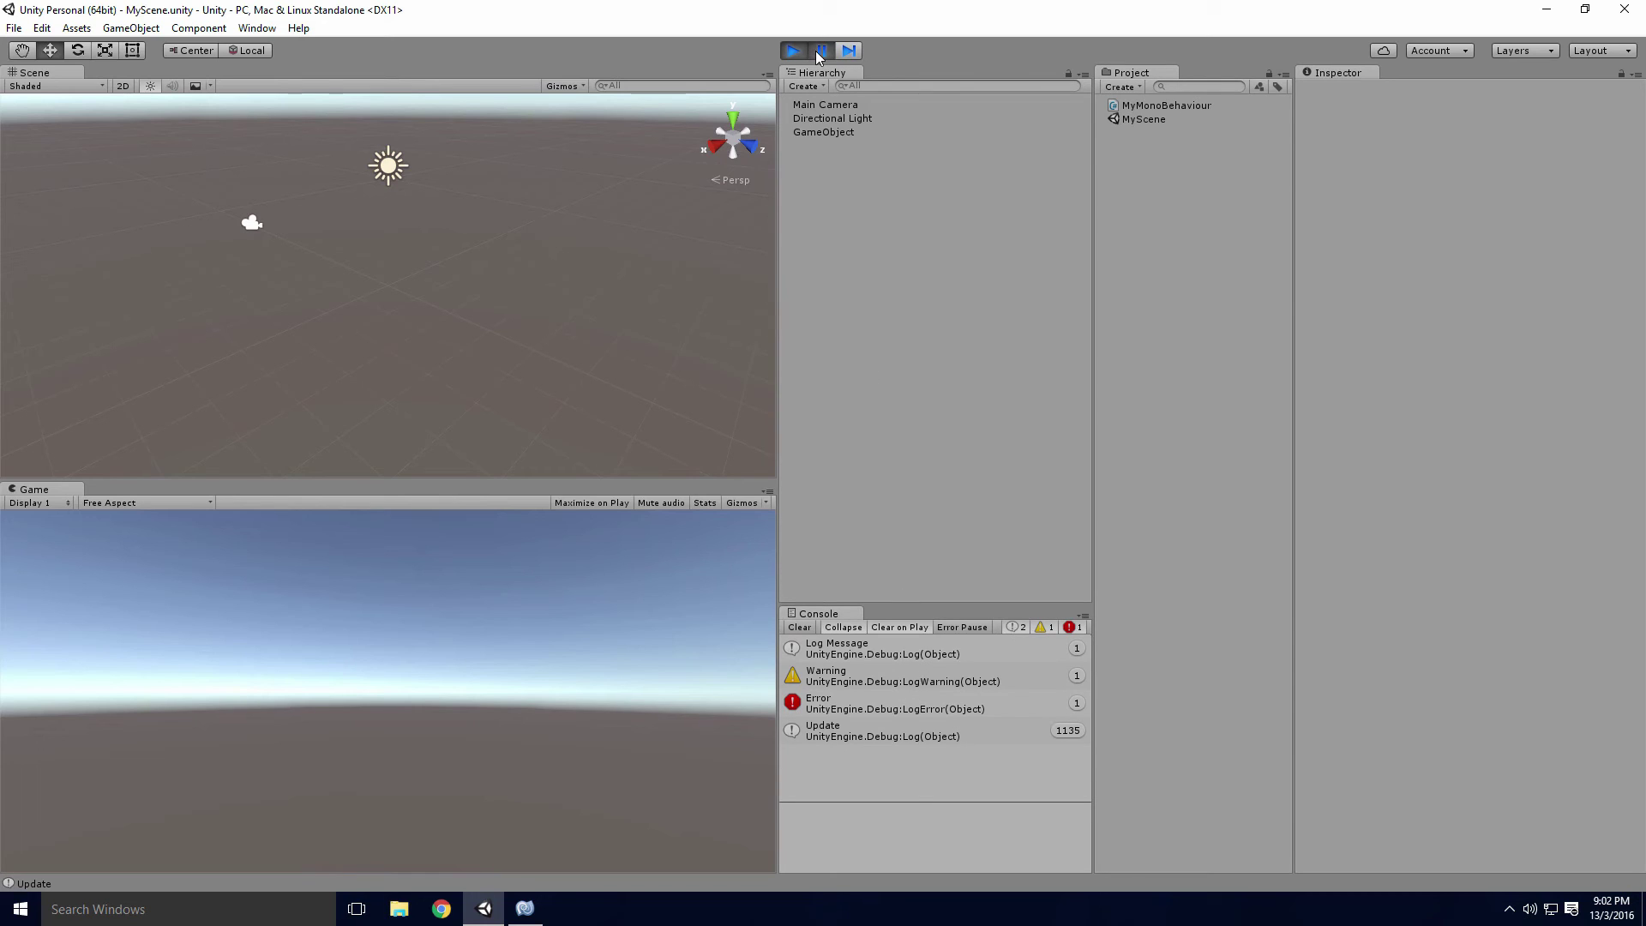
{"action": "left_click", "coordinate": [850, 51]}
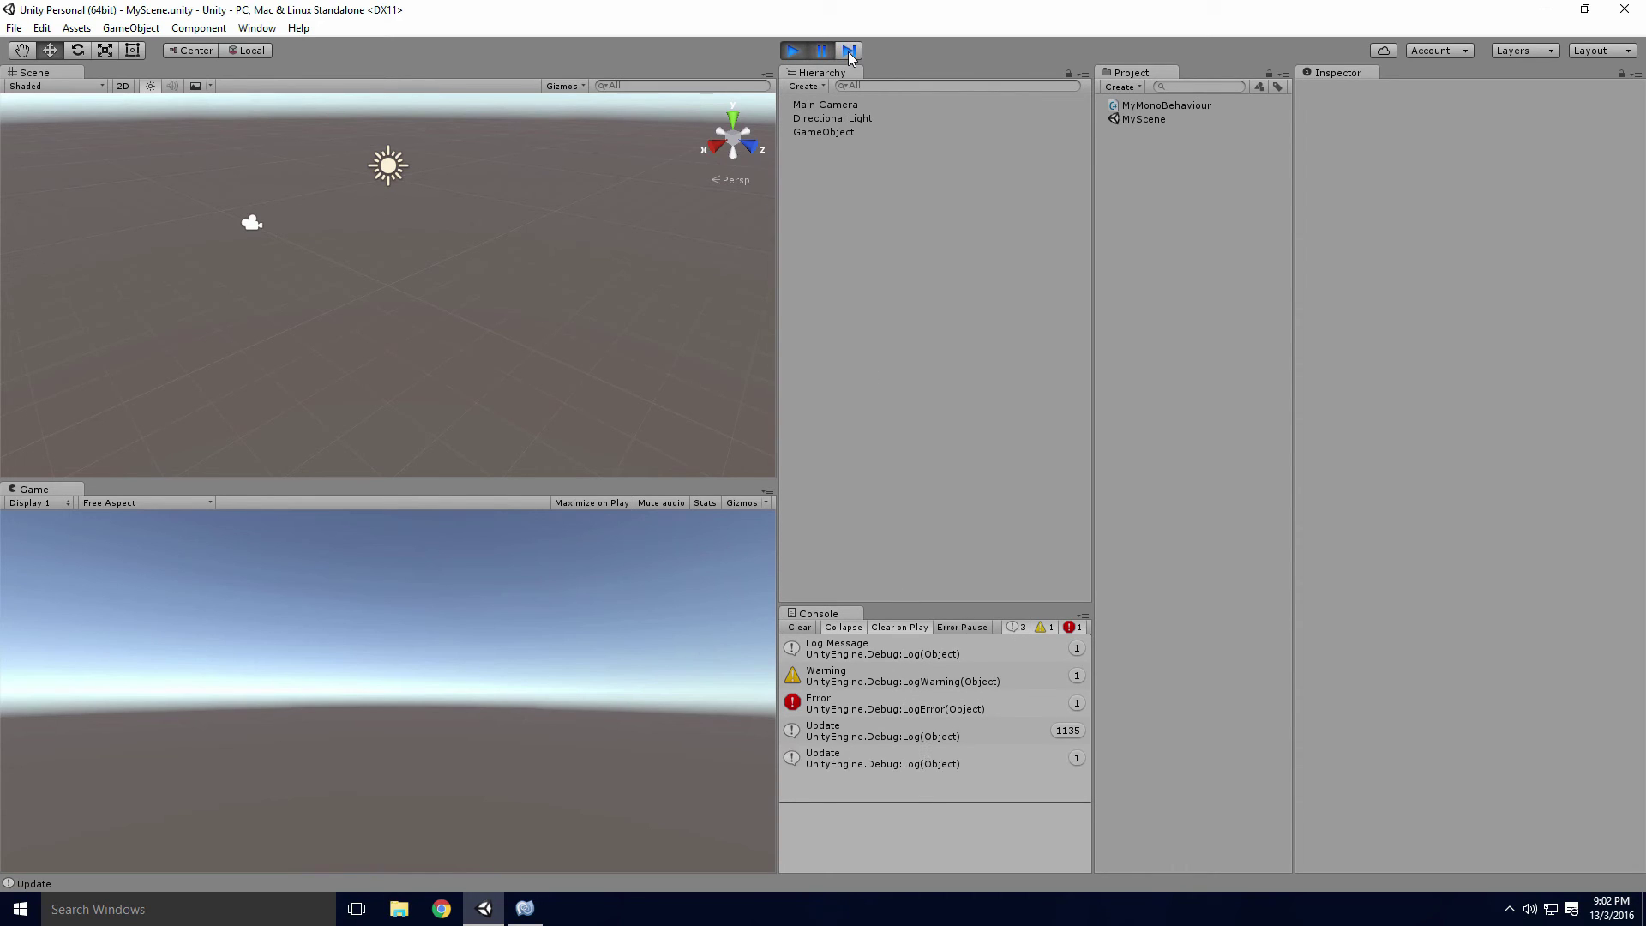
{"action": "left_click", "coordinate": [850, 52]}
{"action": "left_click", "coordinate": [848, 51]}
{"action": "left_click", "coordinate": [822, 50]}
{"action": "left_click", "coordinate": [793, 50]}
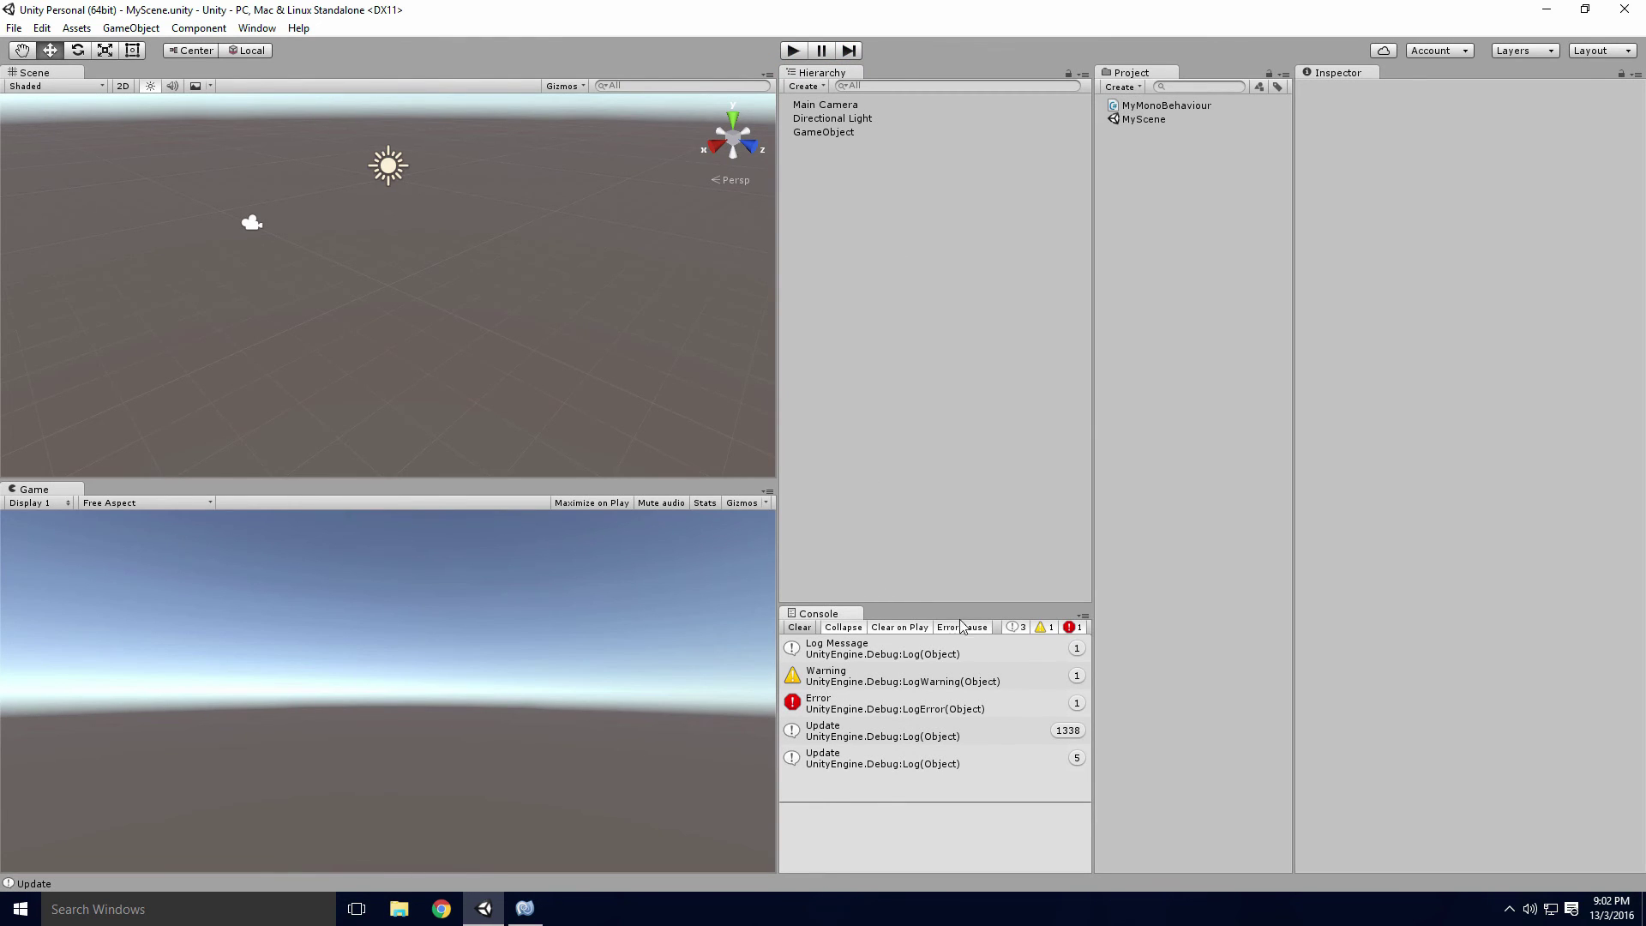
Run the scene, read the Log Message and Error stack traces, and bring up the script in MonoDevelop.
{"action": "left_click", "coordinate": [793, 50]}
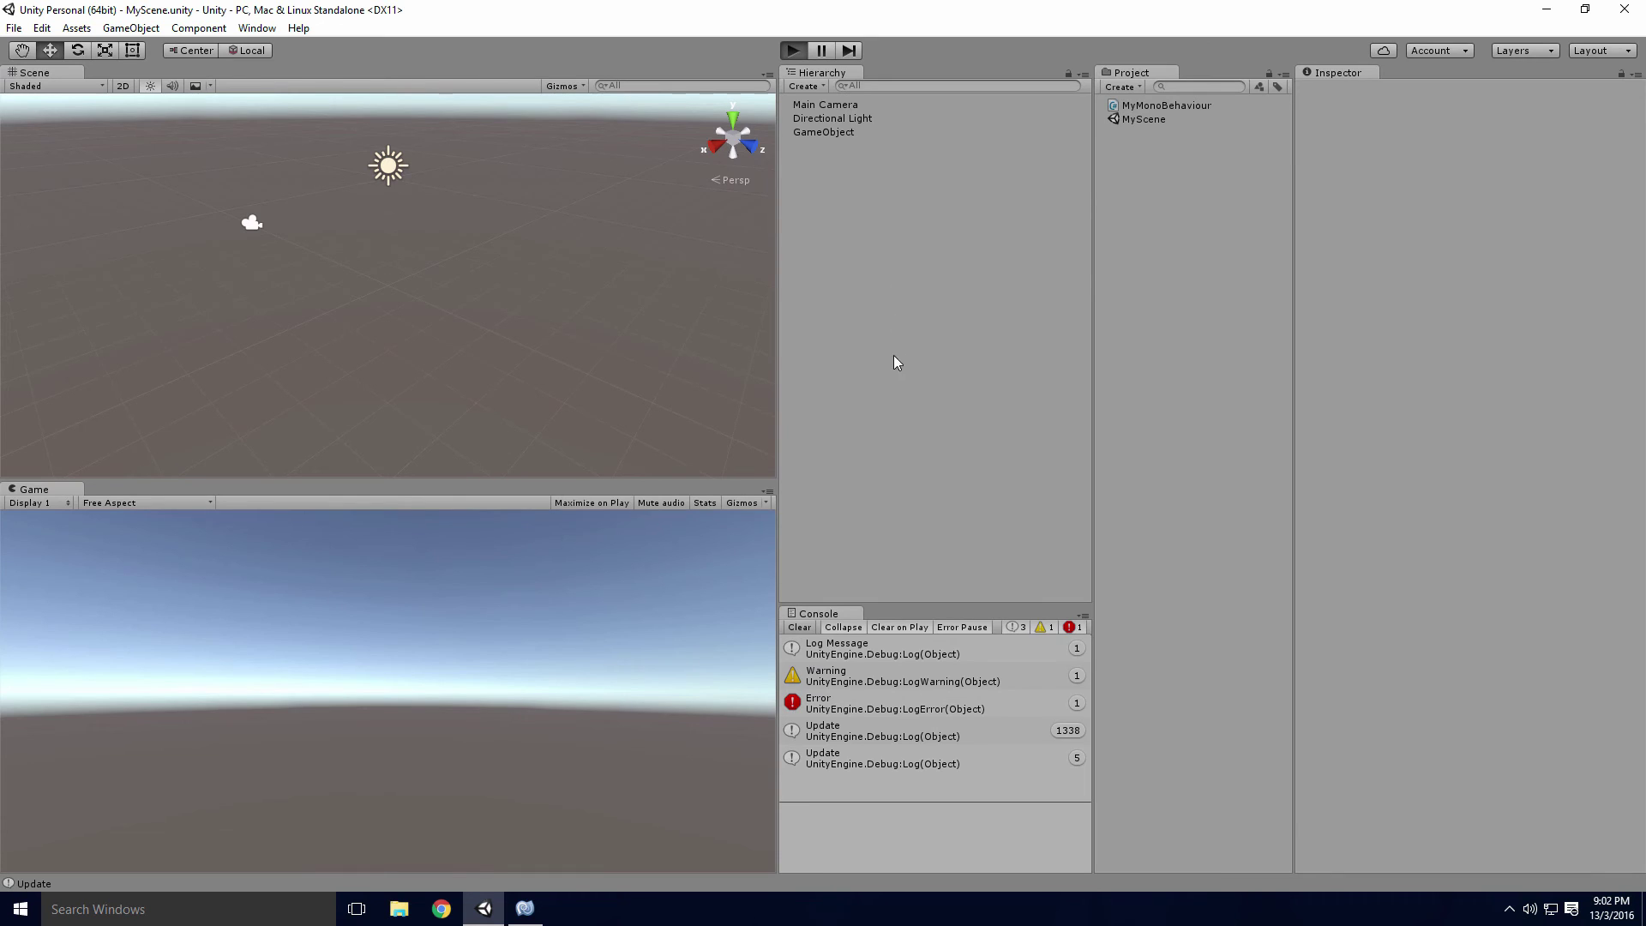
{"action": "left_click", "coordinate": [854, 648]}
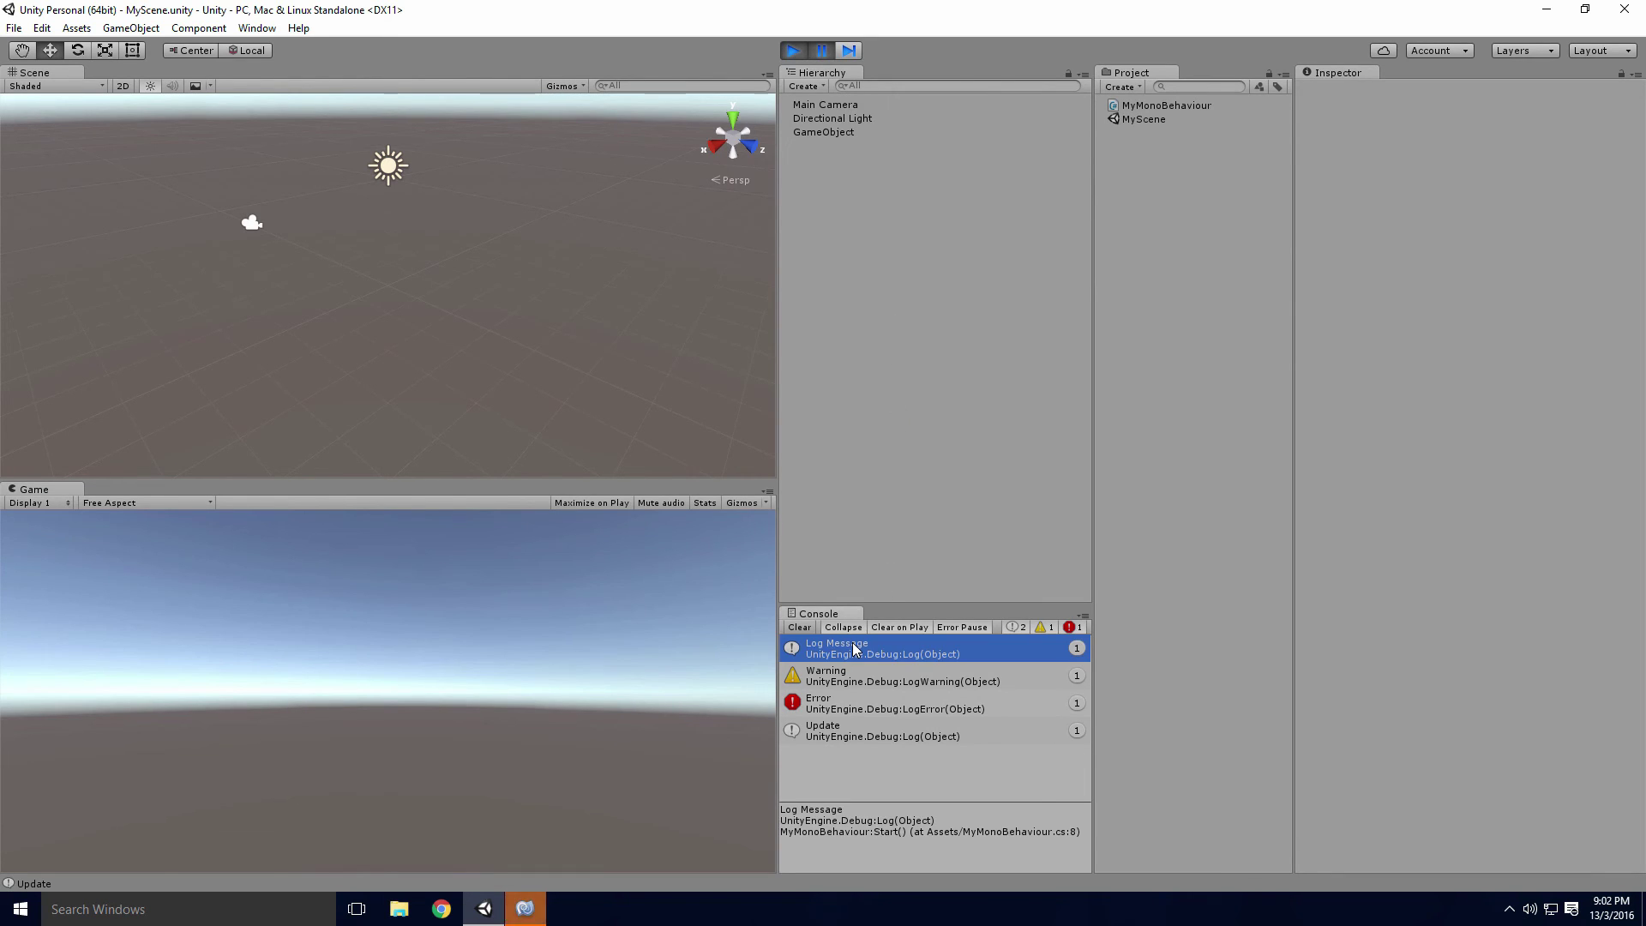
{"action": "left_click", "coordinate": [525, 909]}
{"action": "left_click", "coordinate": [525, 910]}
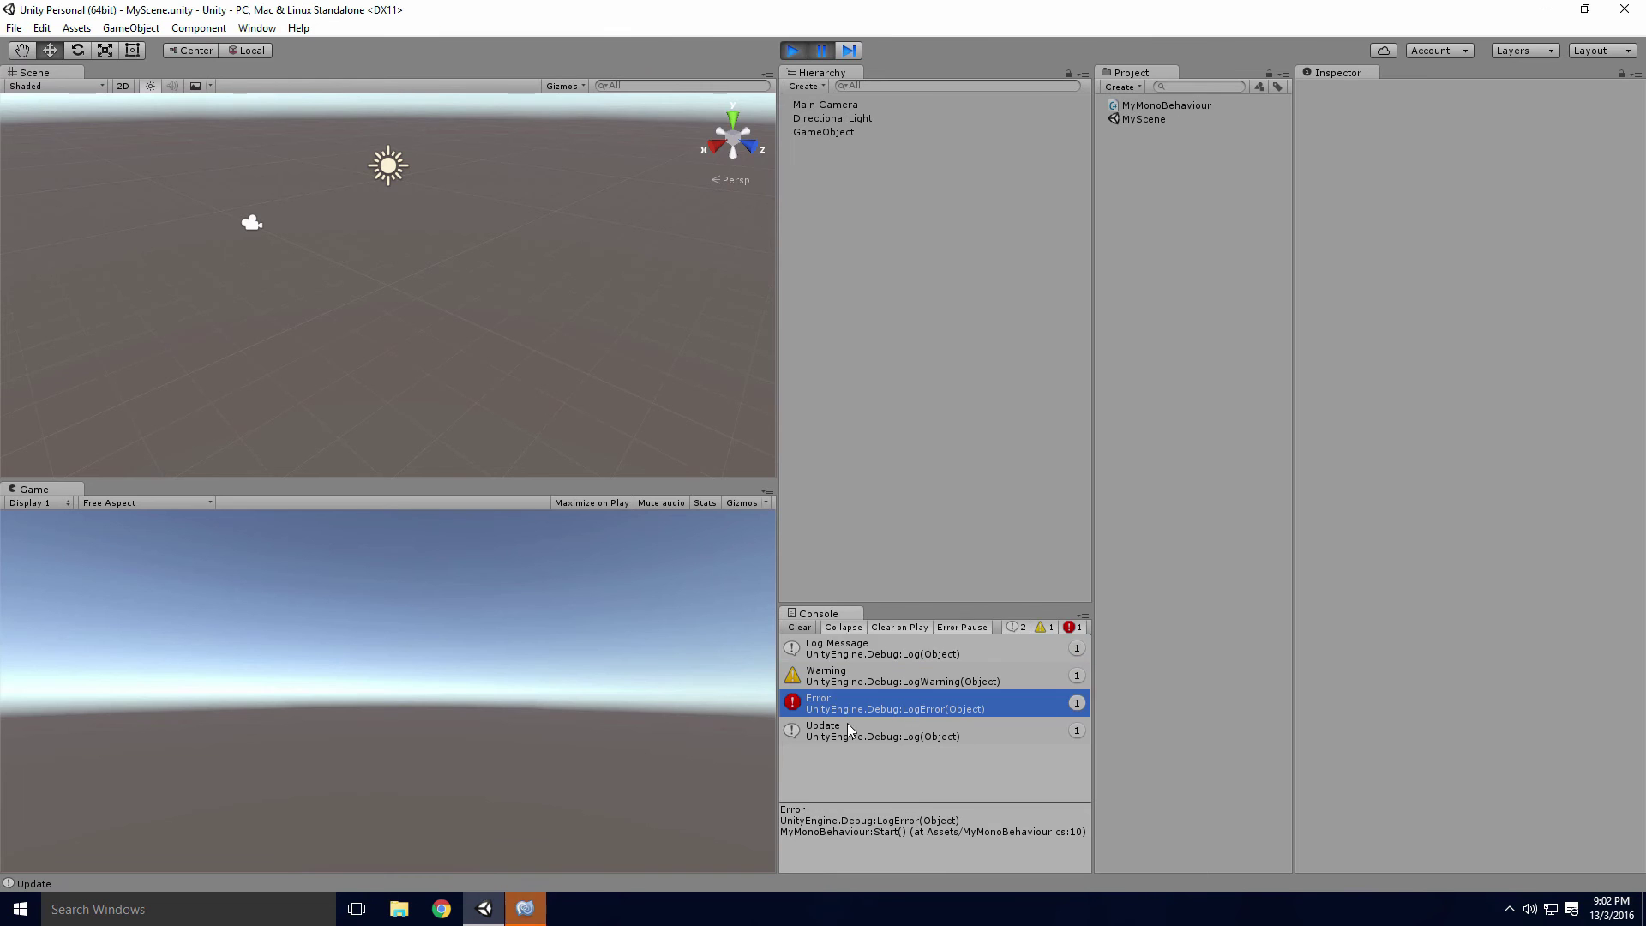
Return from MonoDevelop to Unity and stop play mode, leaving the Console empty.
{"action": "left_click", "coordinate": [524, 909]}
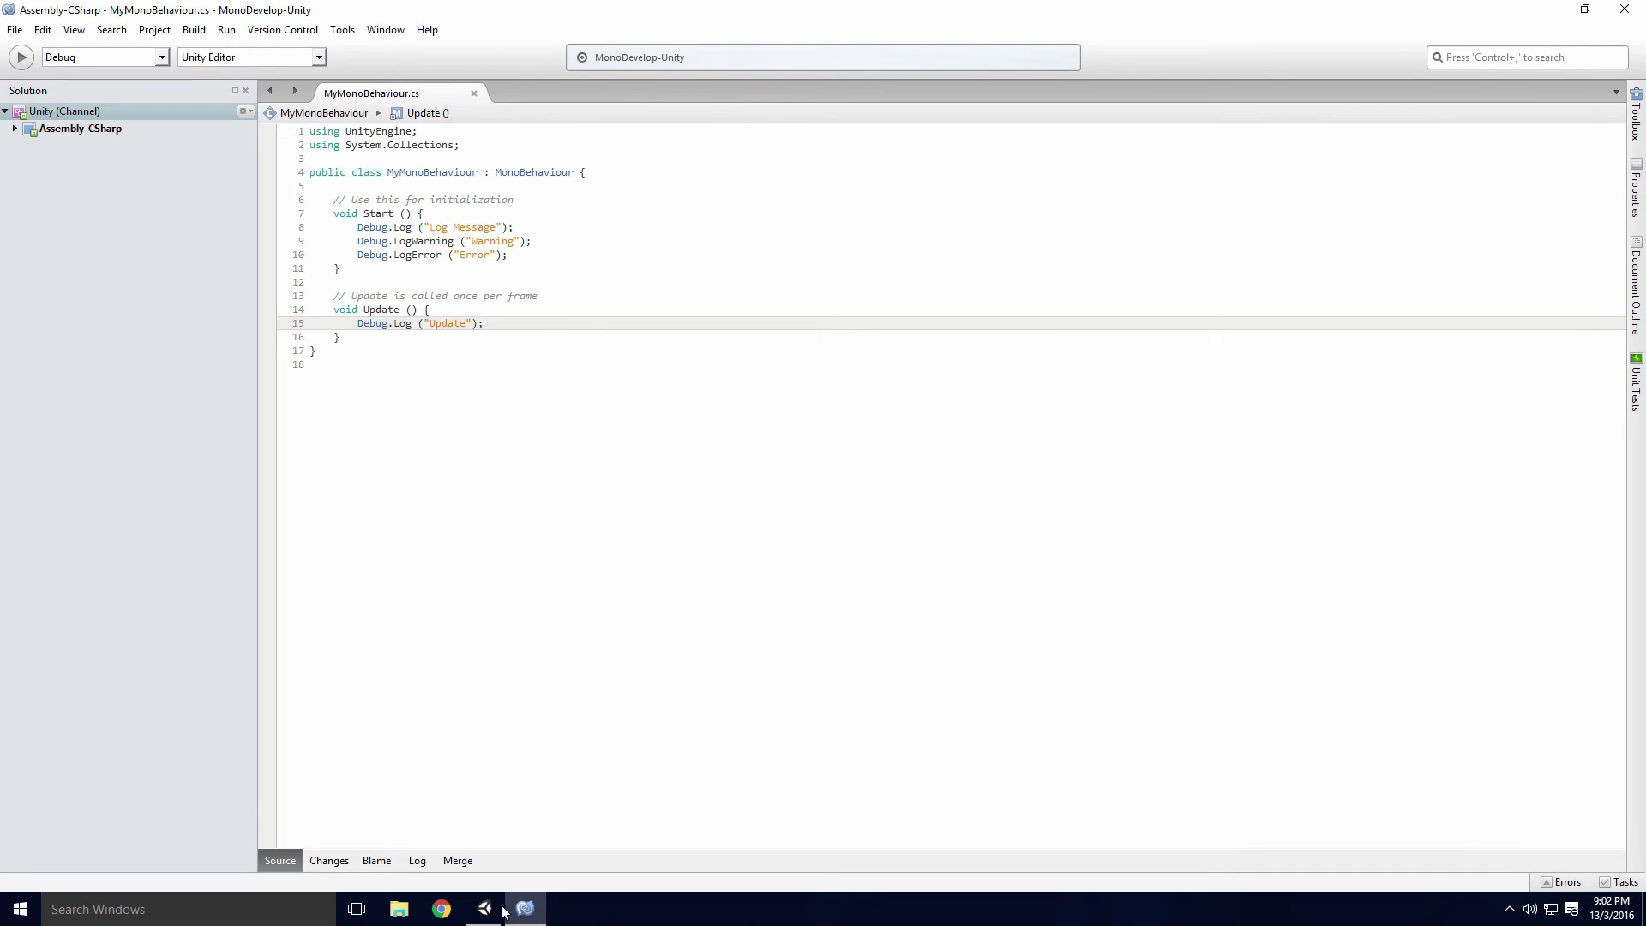
{"action": "left_click", "coordinate": [485, 910]}
{"action": "left_click", "coordinate": [793, 50]}
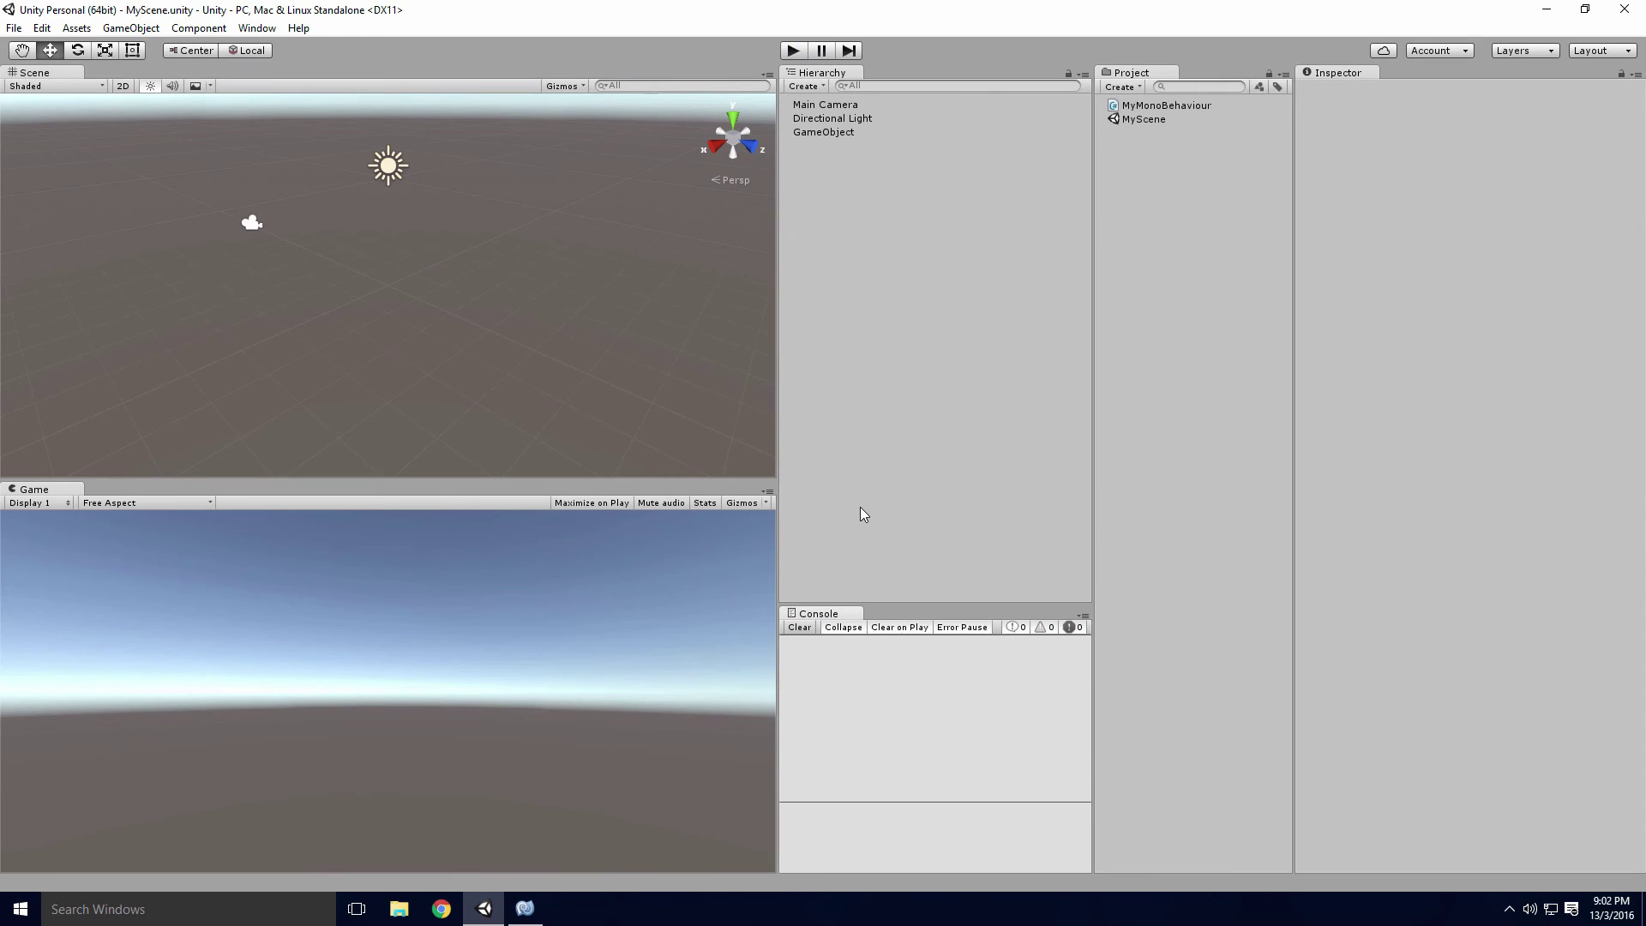